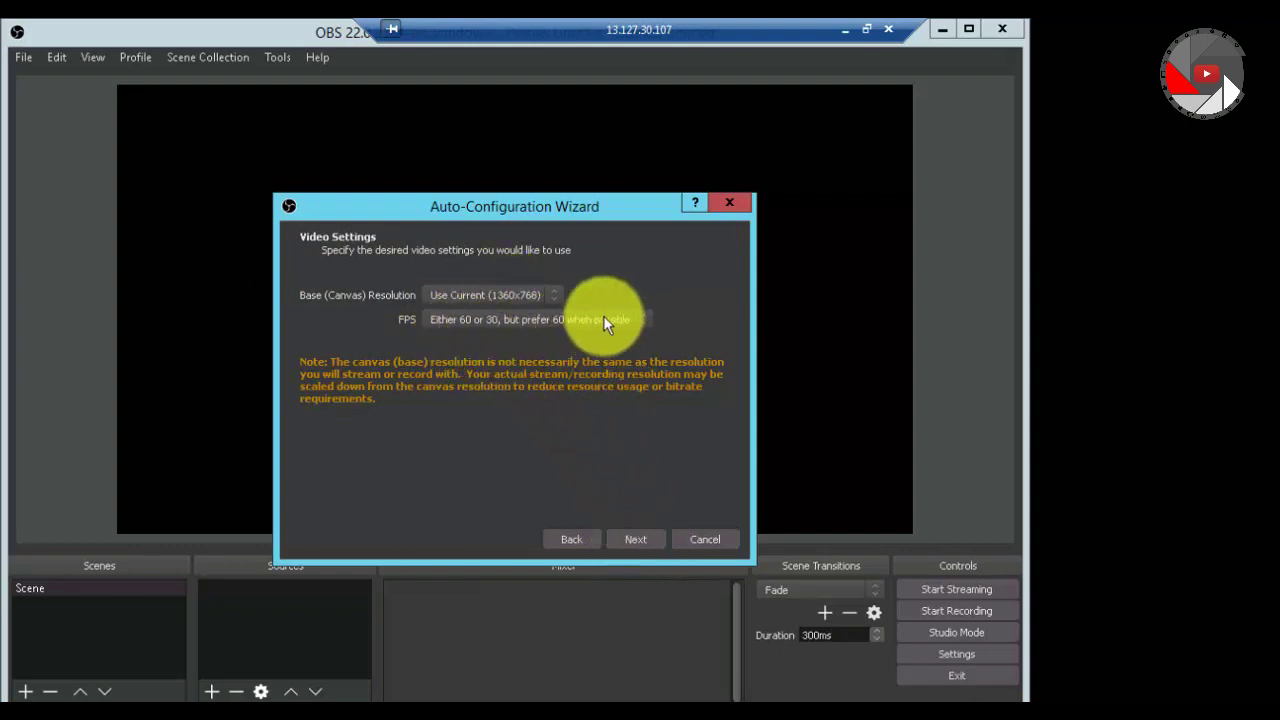
# Accept the wizard's video settings with the current canvas resolution and the FPS option that prefers 60 when possible
pyautogui.click(649, 319)
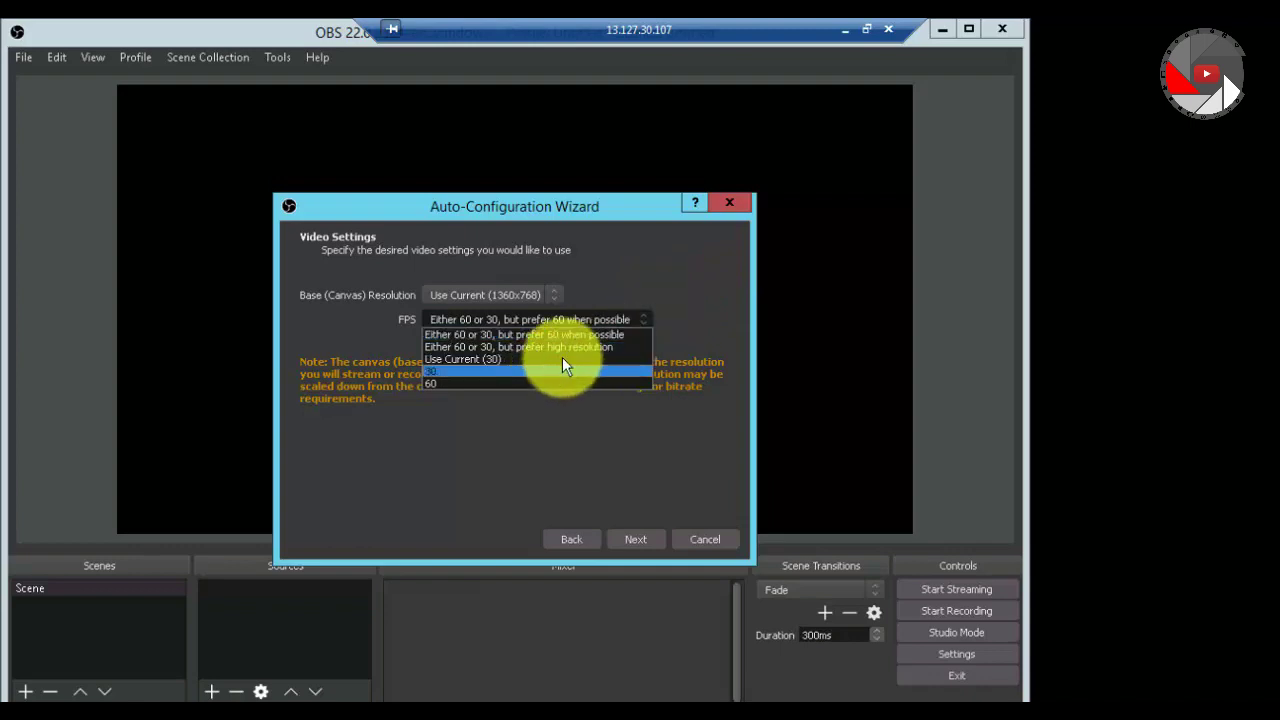
pyautogui.click(706, 279)
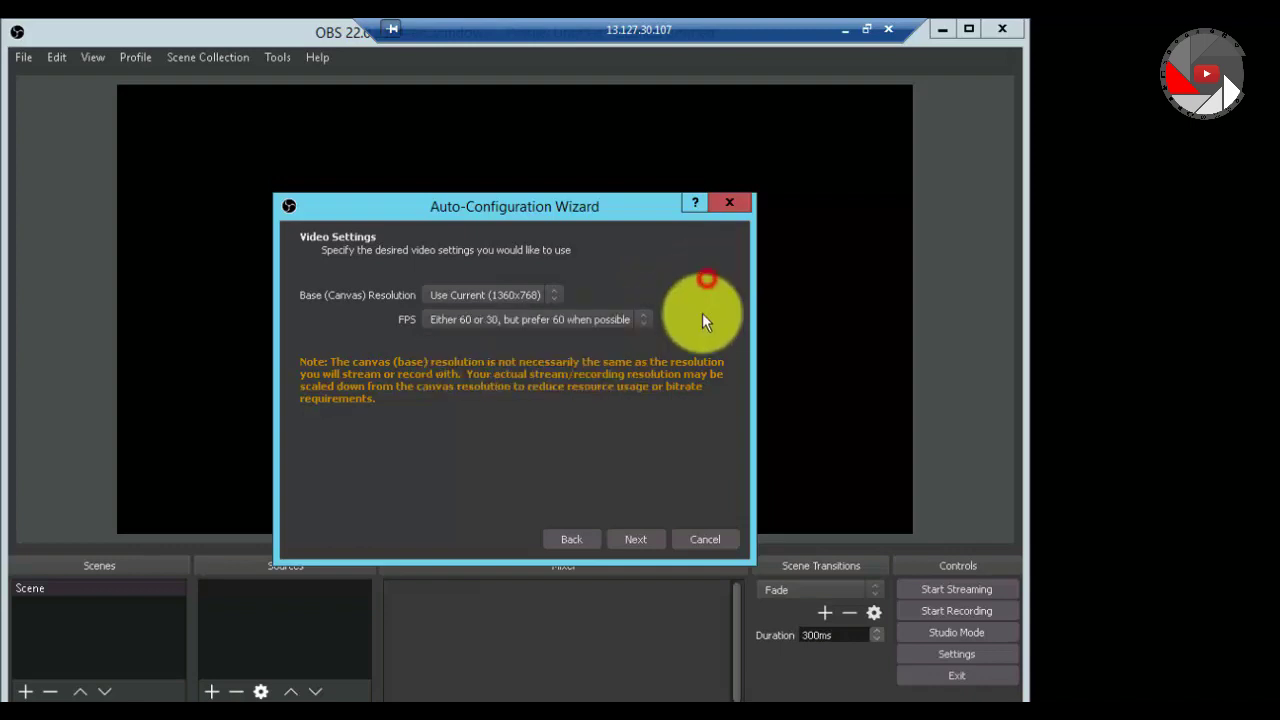
pyautogui.click(639, 540)
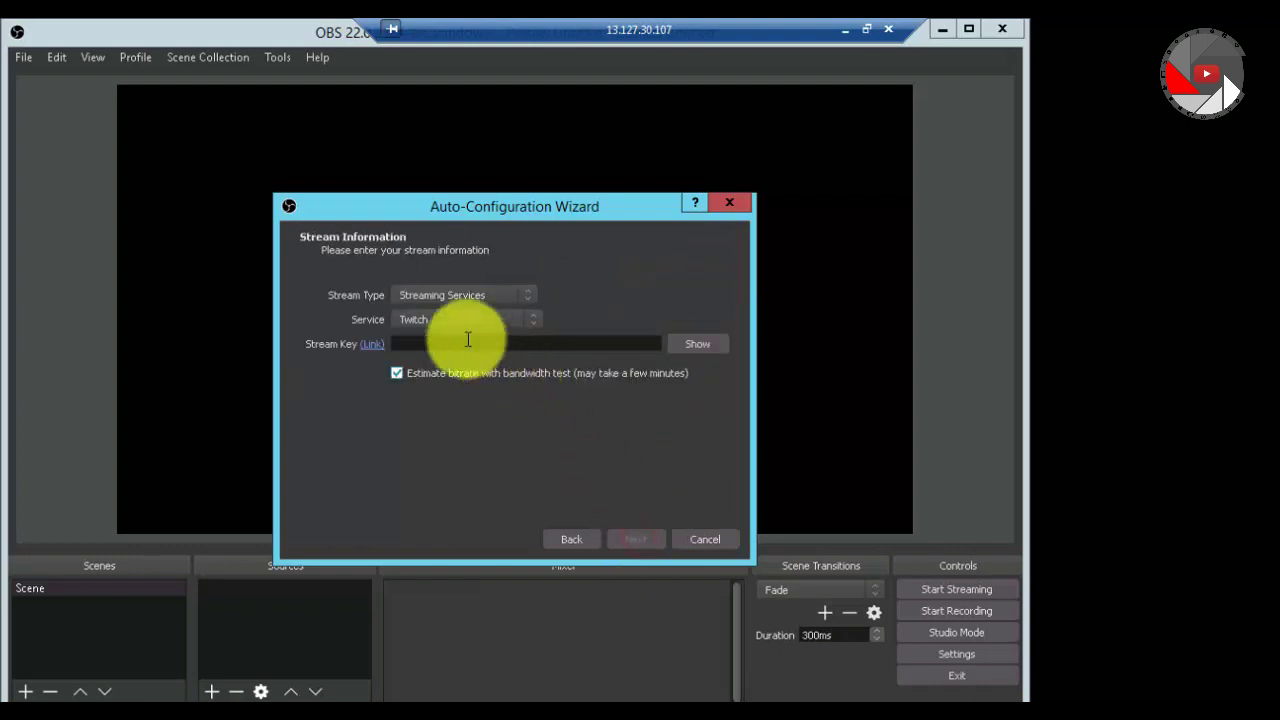
# Enter the stream key, choose YouTube / YouTube Gaming as the service, and run the wizard's settings test
pyautogui.click(601, 341)
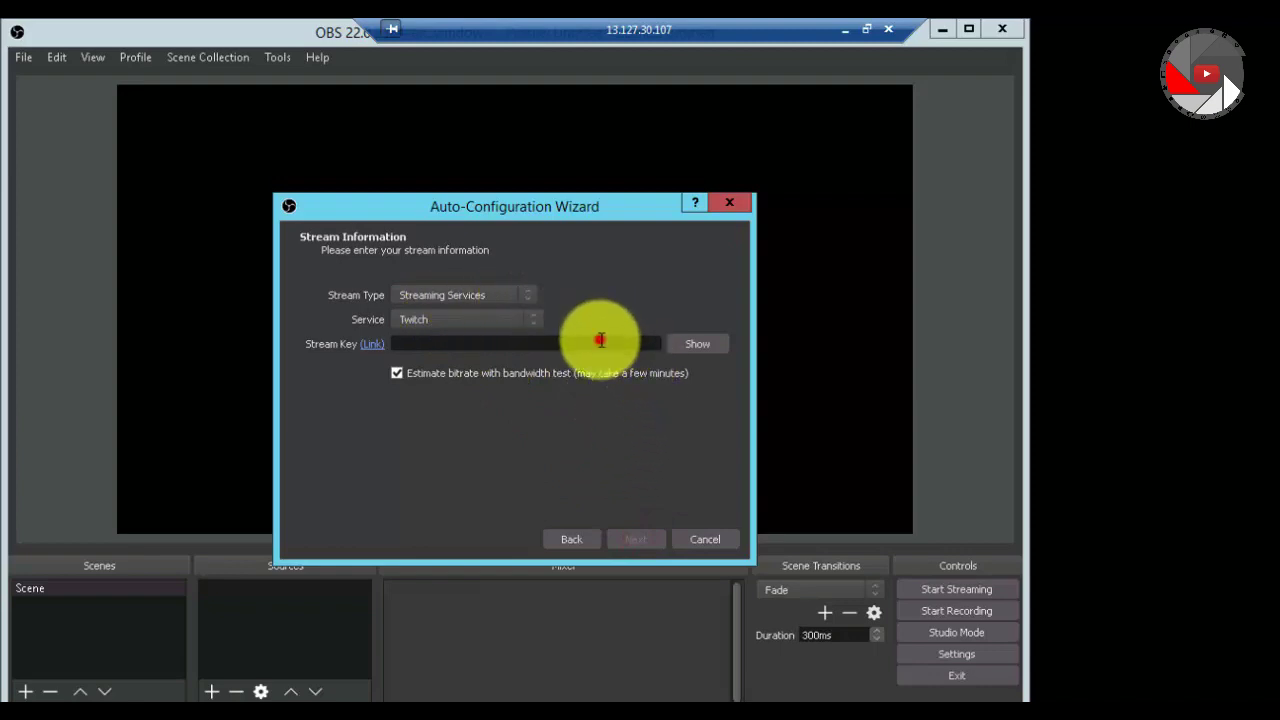
pyautogui.write('•••')
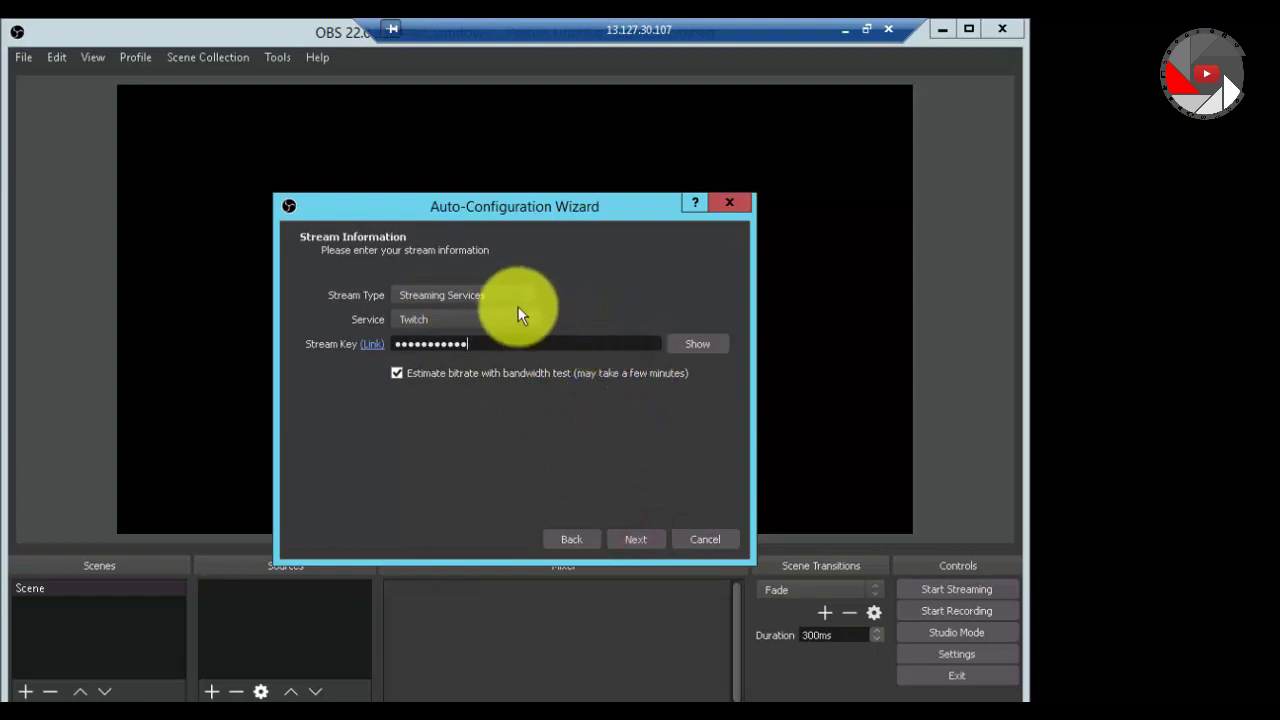
pyautogui.click(530, 319)
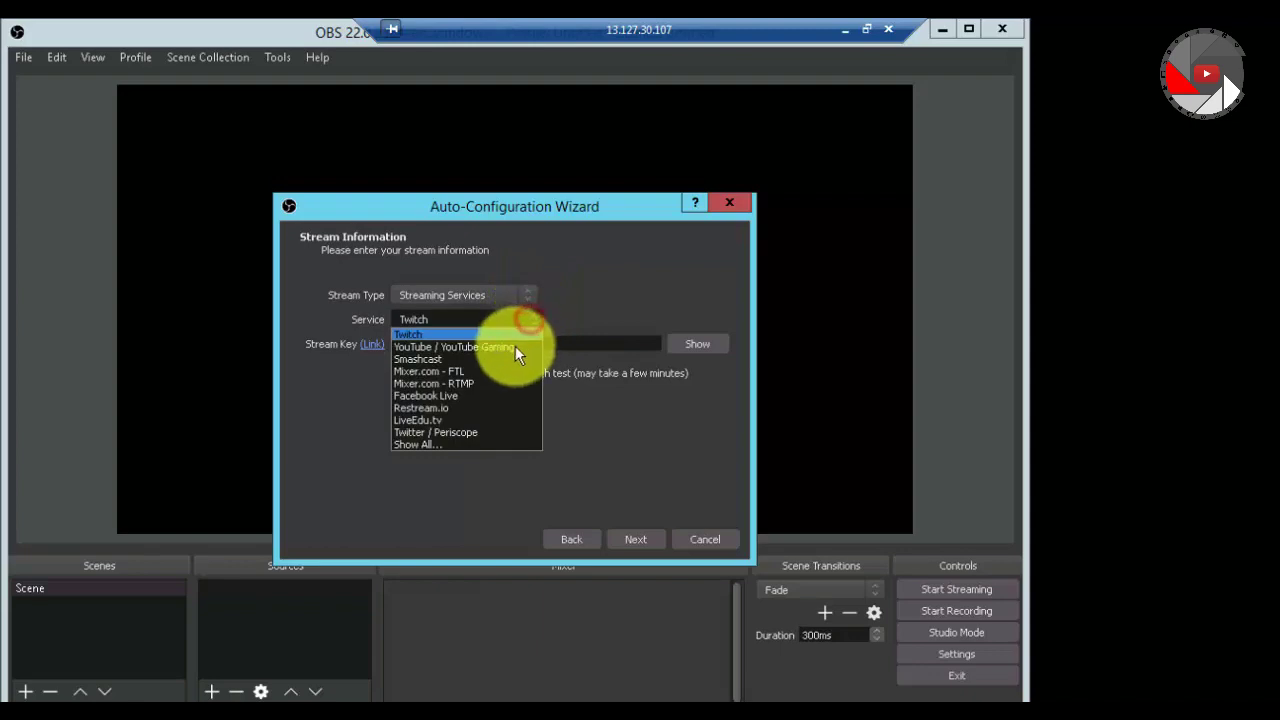
pyautogui.click(512, 345)
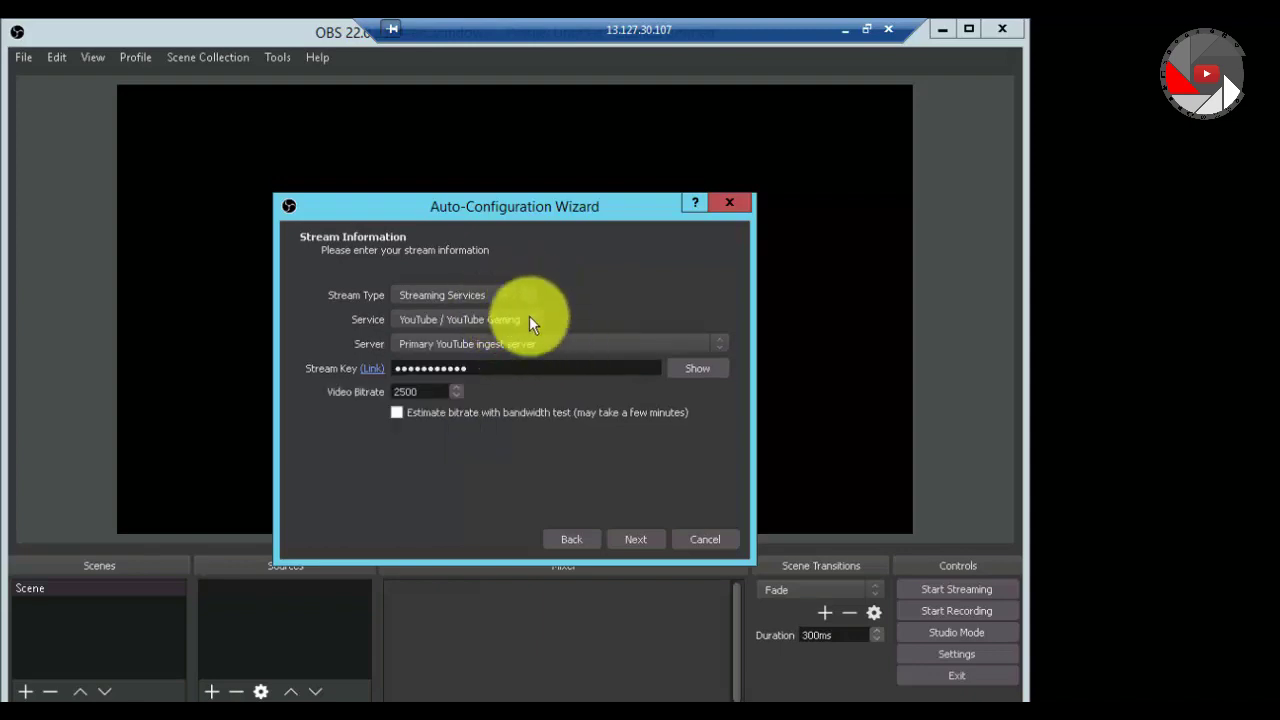
pyautogui.click(642, 539)
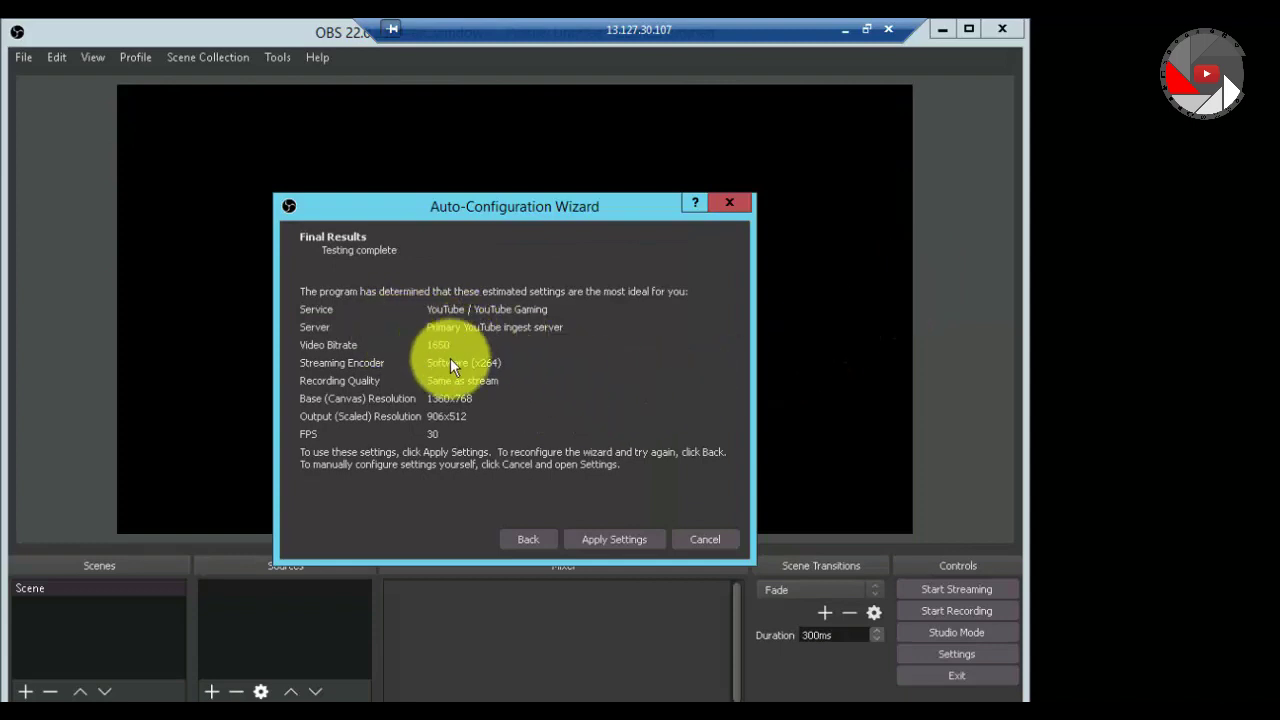
# Review the estimated settings in the wizard's final results and apply them
pyautogui.click(430, 414)
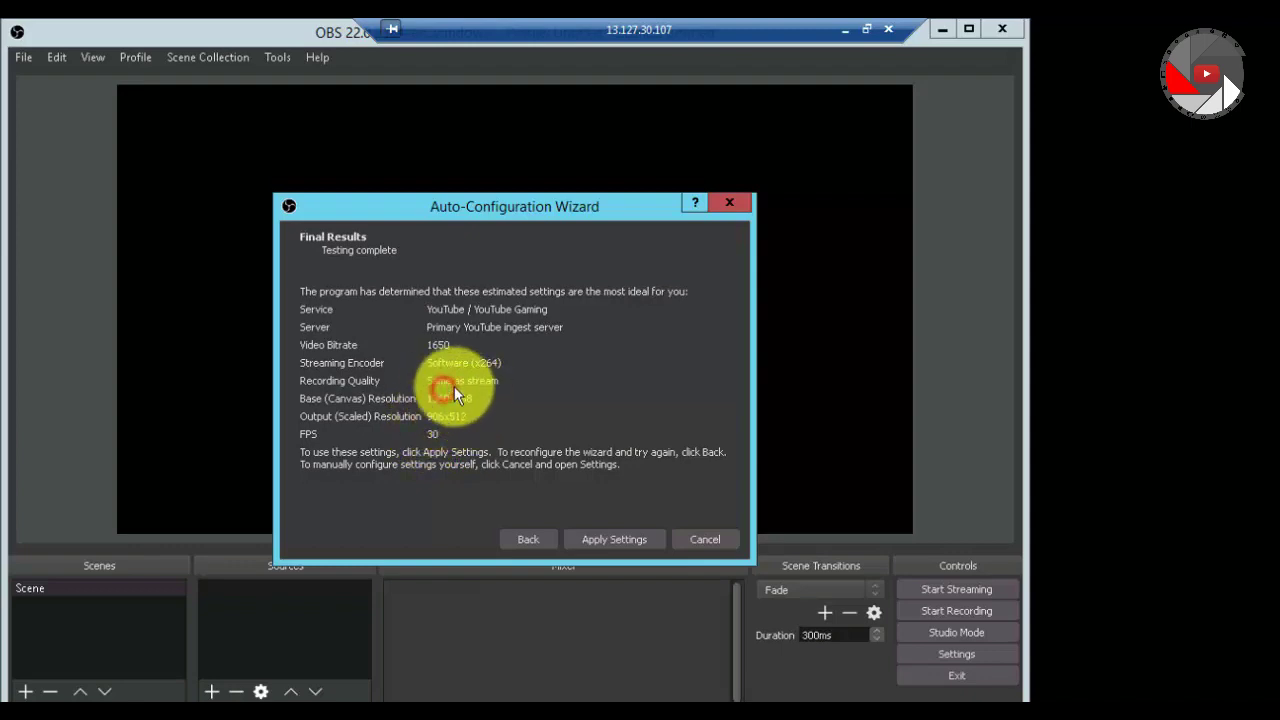
pyautogui.click(425, 379)
pyautogui.click(432, 362)
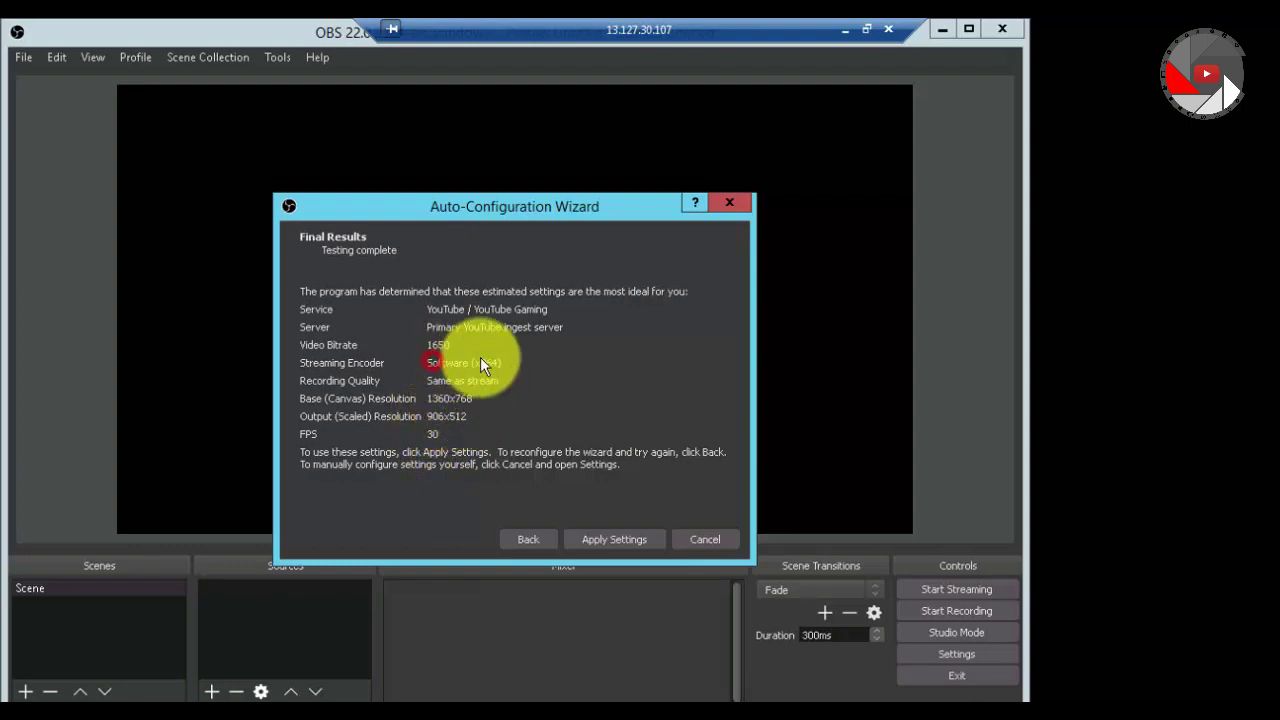
pyautogui.click(445, 326)
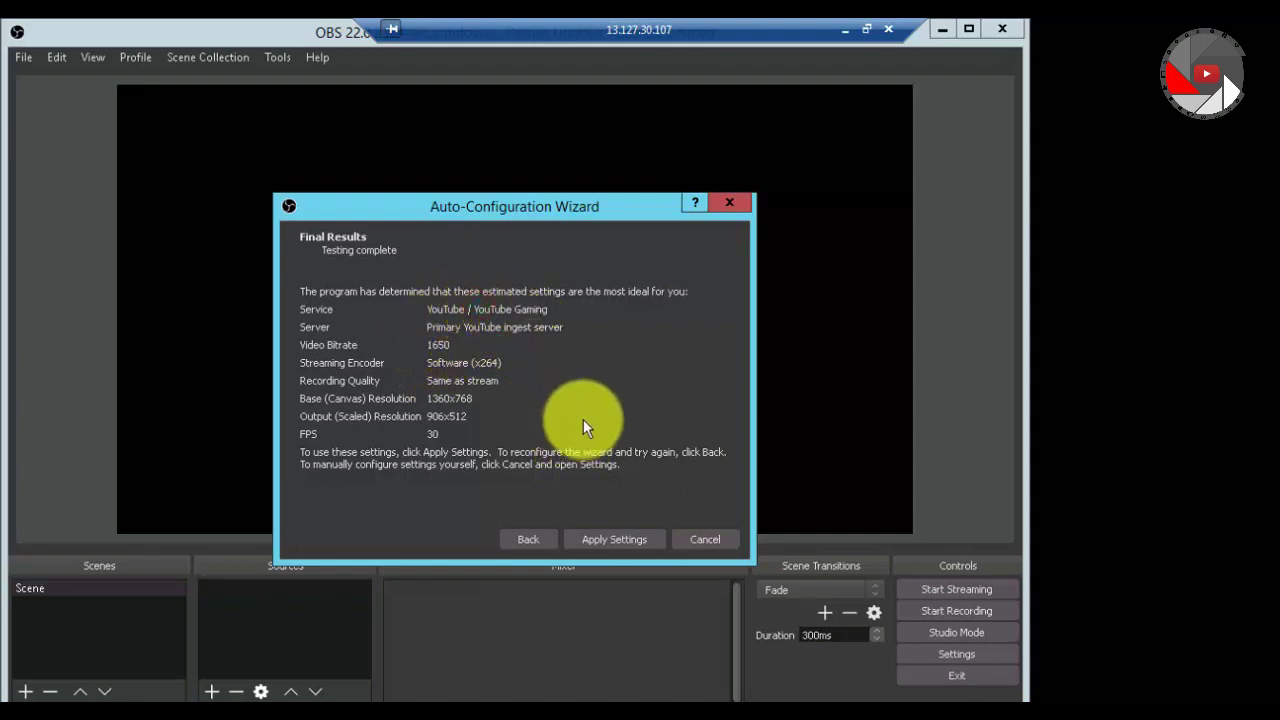
pyautogui.click(617, 539)
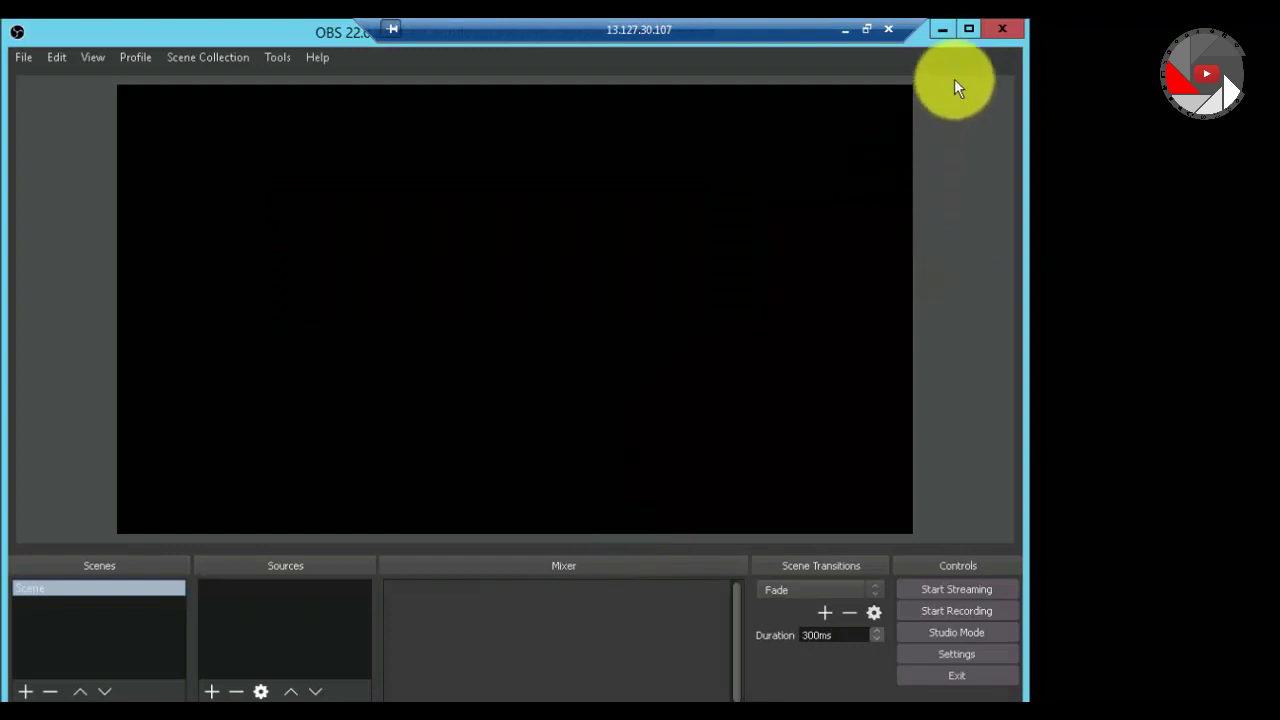
# Maximize the window and open the program settings at the Stream page, dismissing the Windows color scheme prompt
pyautogui.click(972, 28)
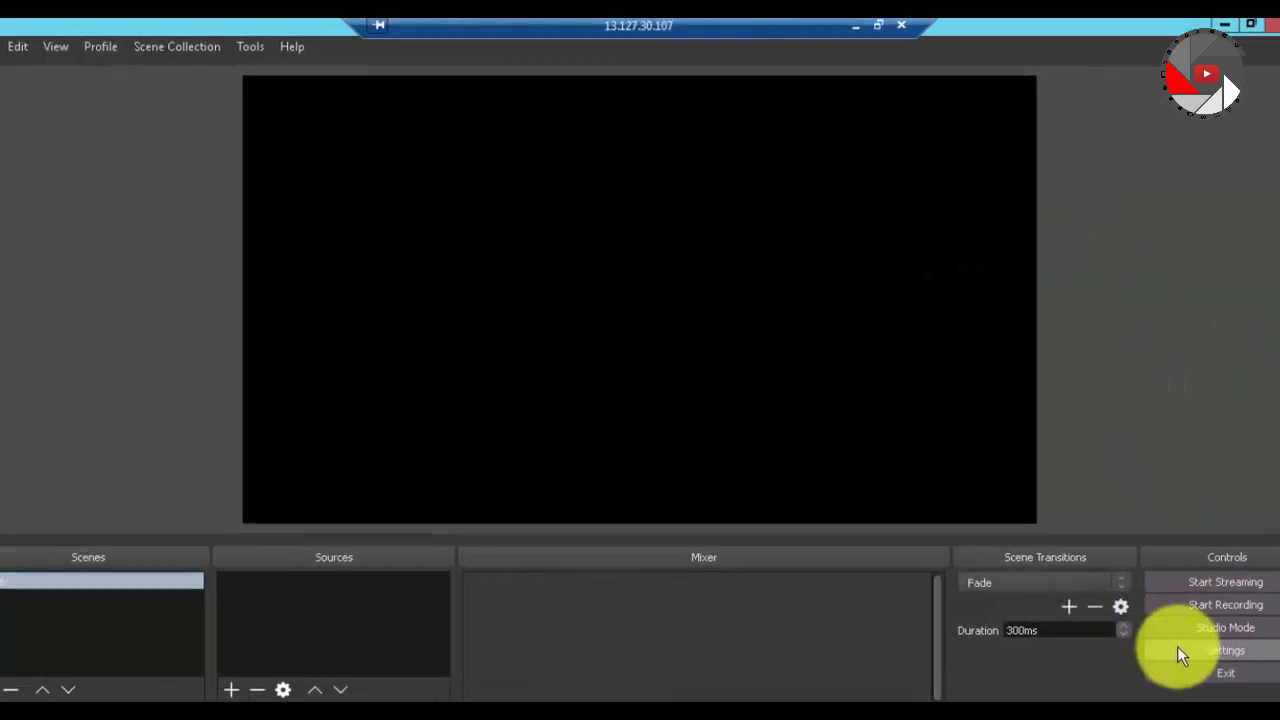
pyautogui.click(1180, 651)
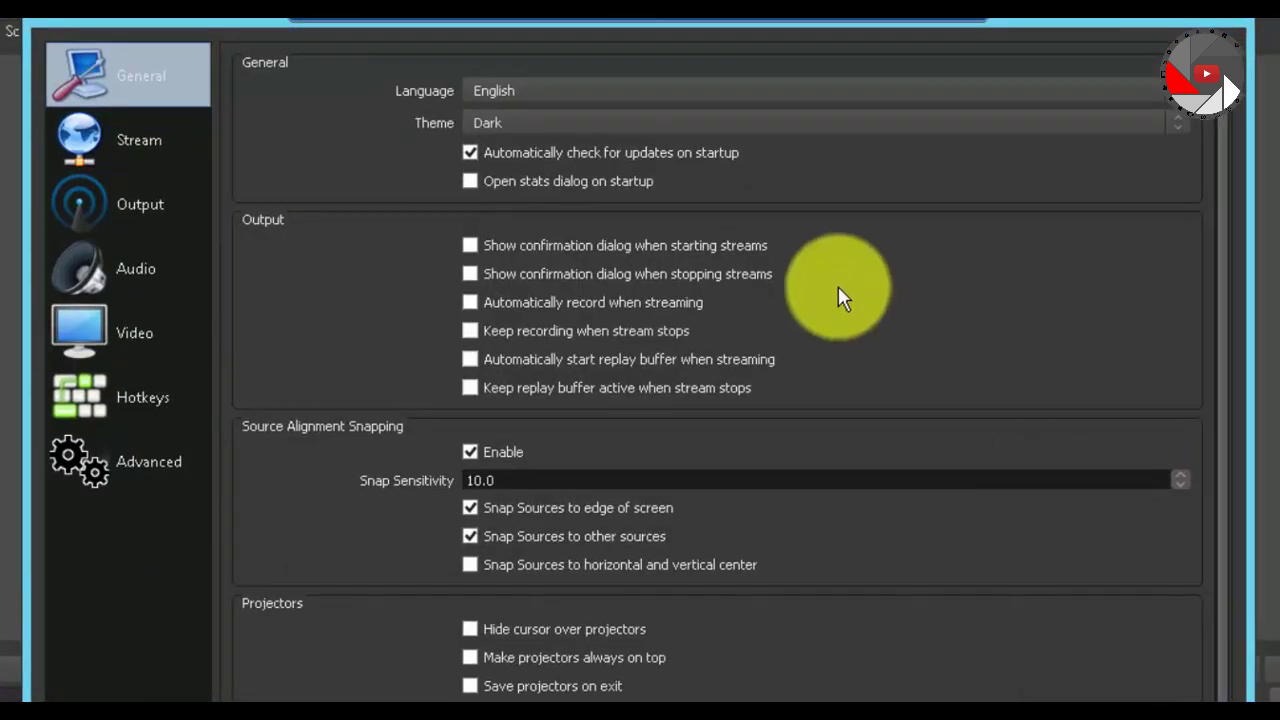
pyautogui.click(148, 68)
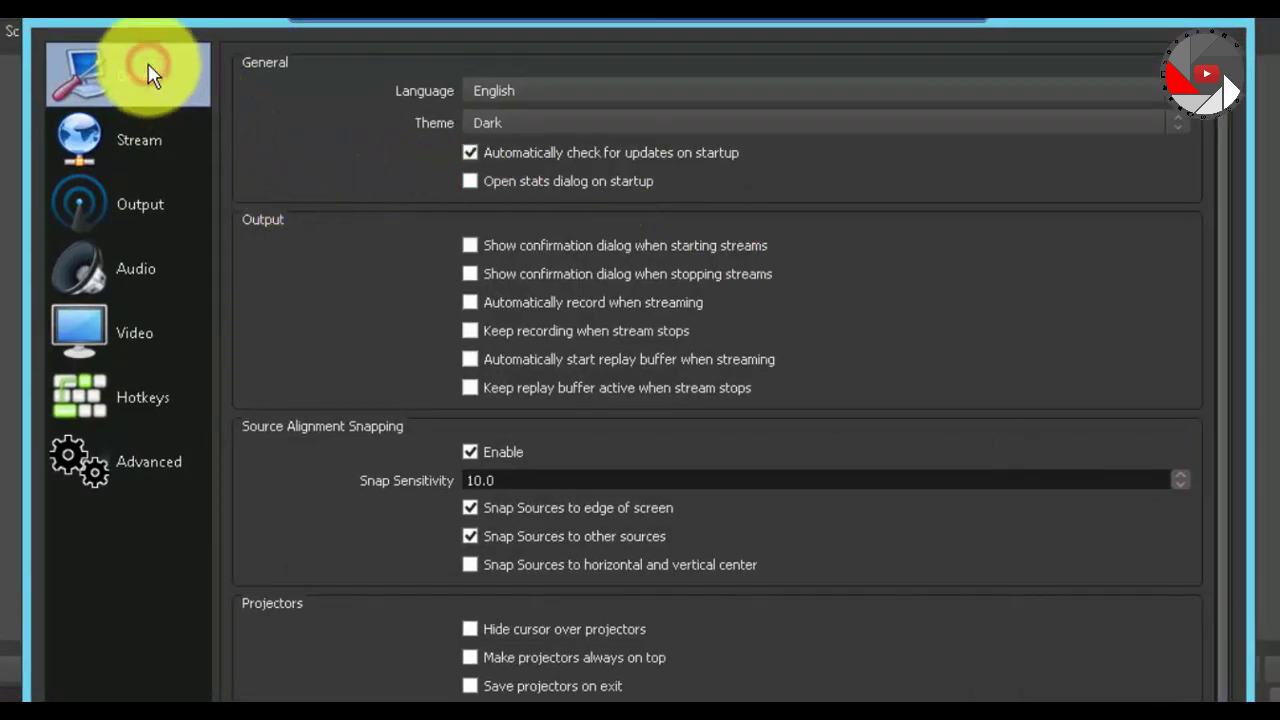
pyautogui.click(138, 144)
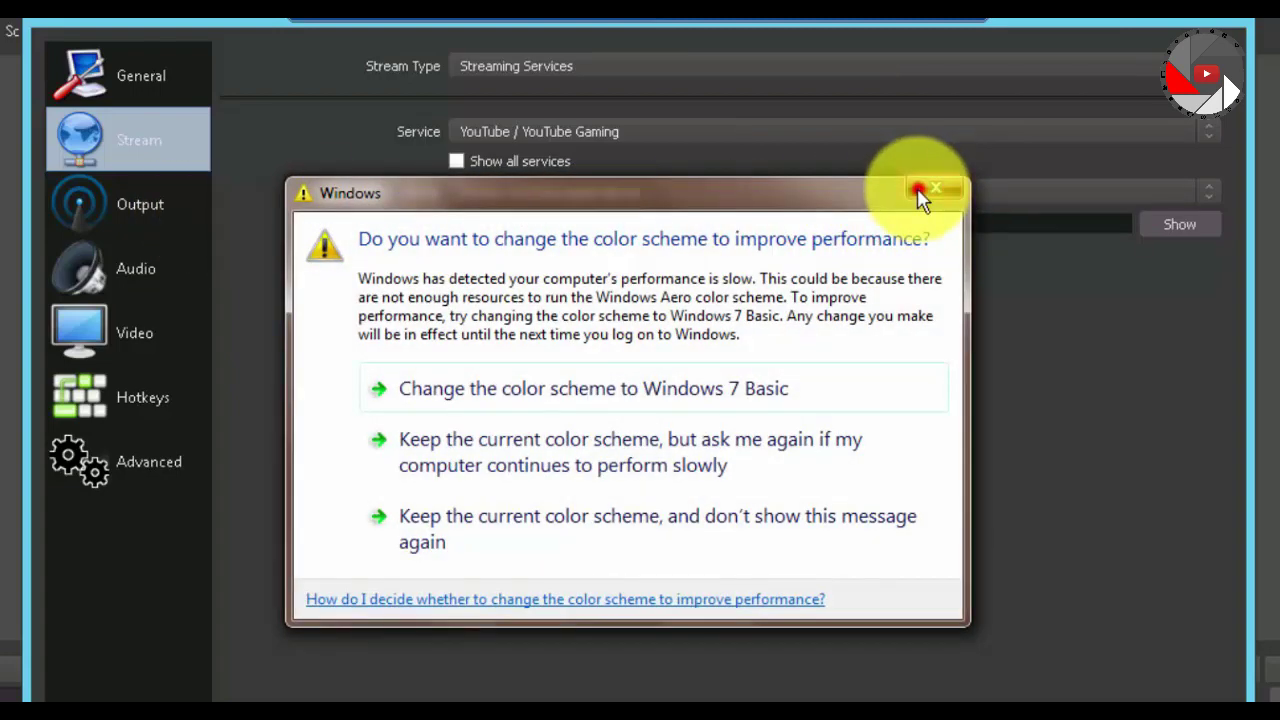
pyautogui.click(925, 191)
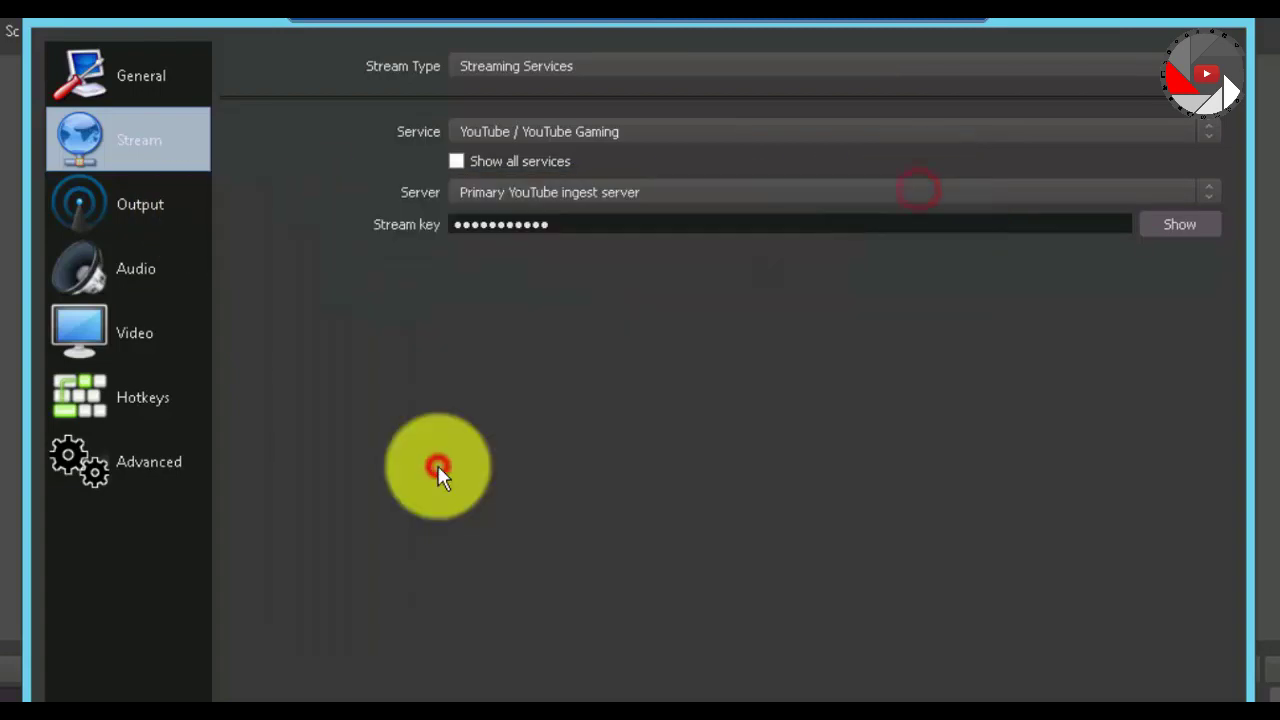
# Switch the output mode to Advanced and set the streaming keyframe interval to 2 seconds
pyautogui.click(149, 215)
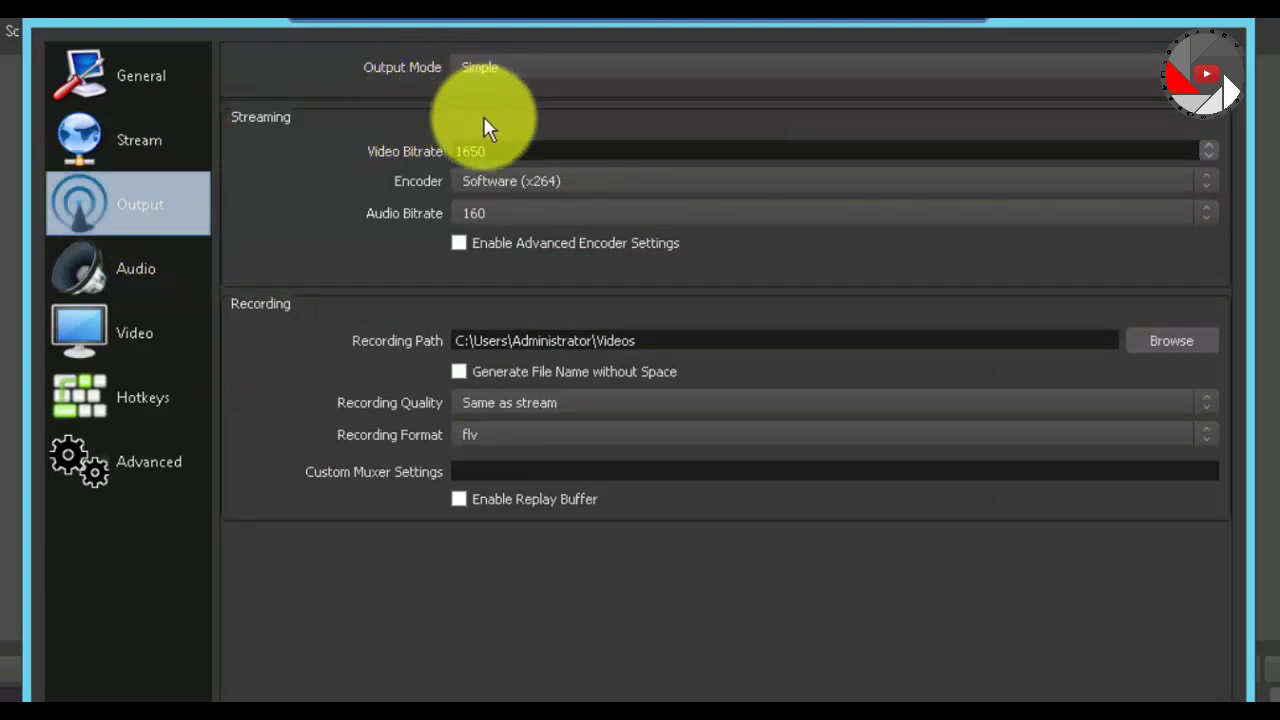
pyautogui.click(543, 66)
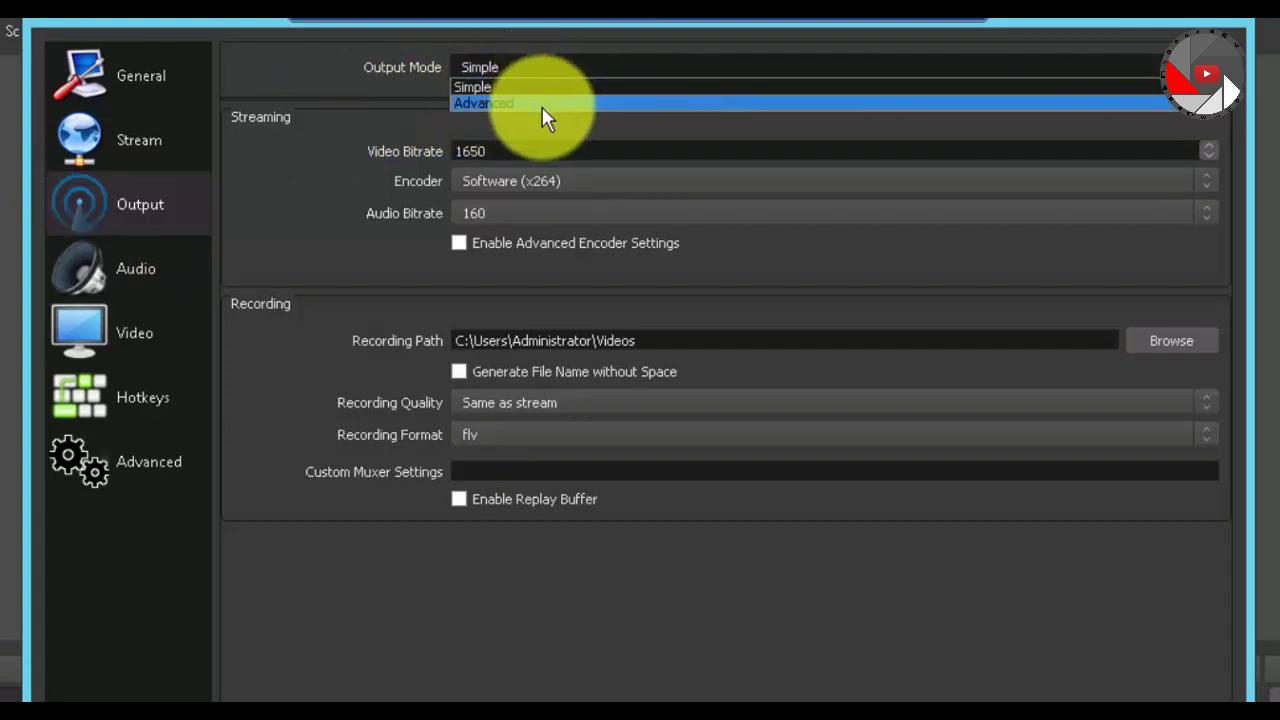
pyautogui.click(542, 107)
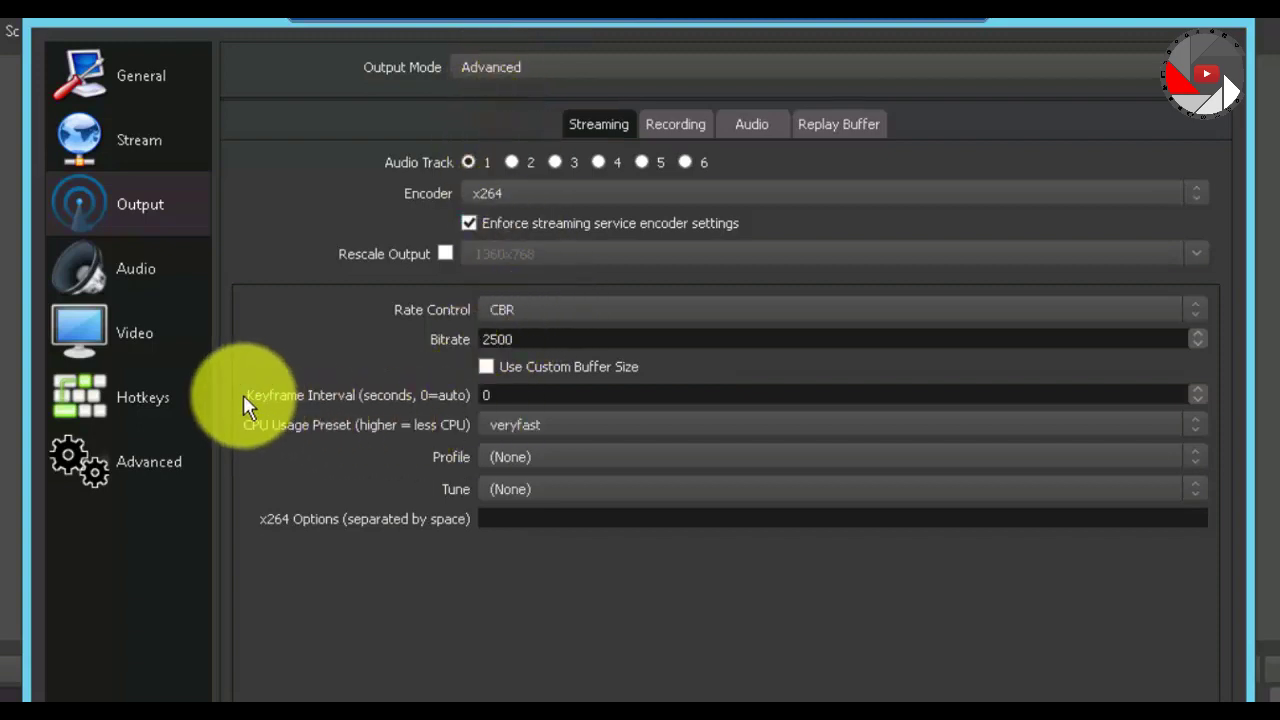
pyautogui.doubleClick(506, 397)
pyautogui.write('2')
pyautogui.click(373, 309)
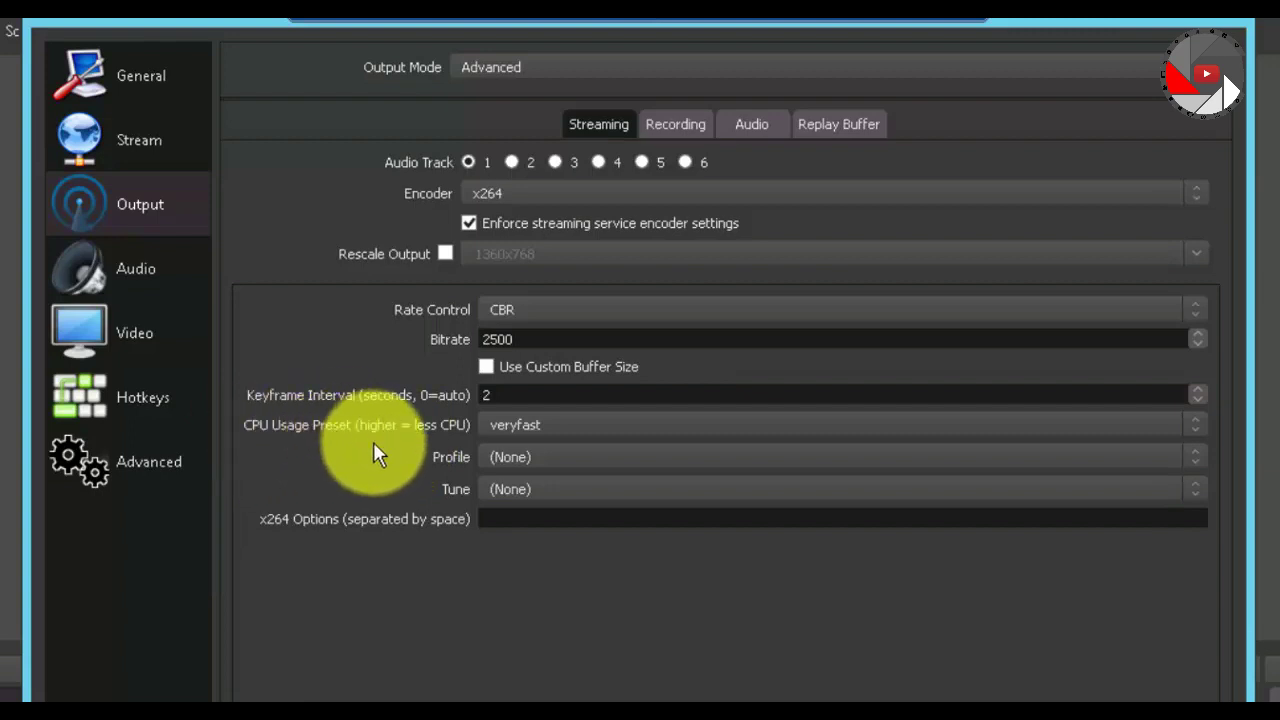
# Set the streaming encoder's CPU usage preset to faster, keeping the existing bitrate
pyautogui.click(502, 424)
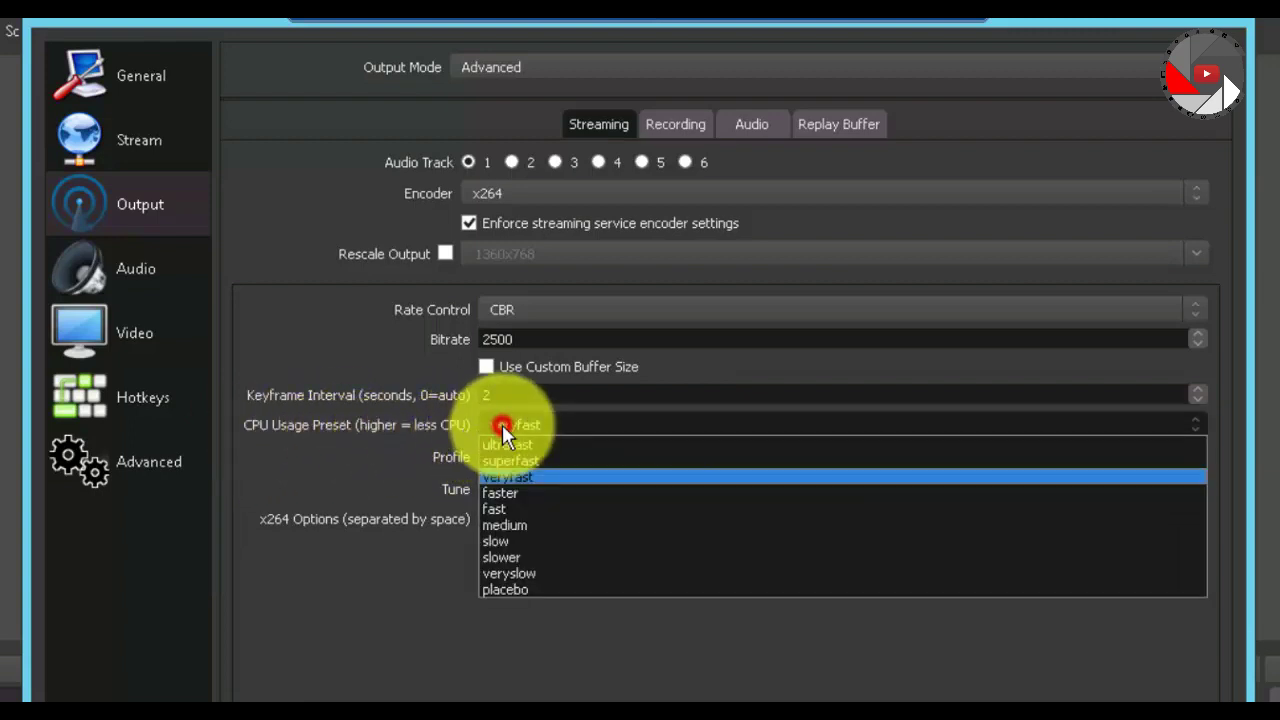
pyautogui.click(492, 471)
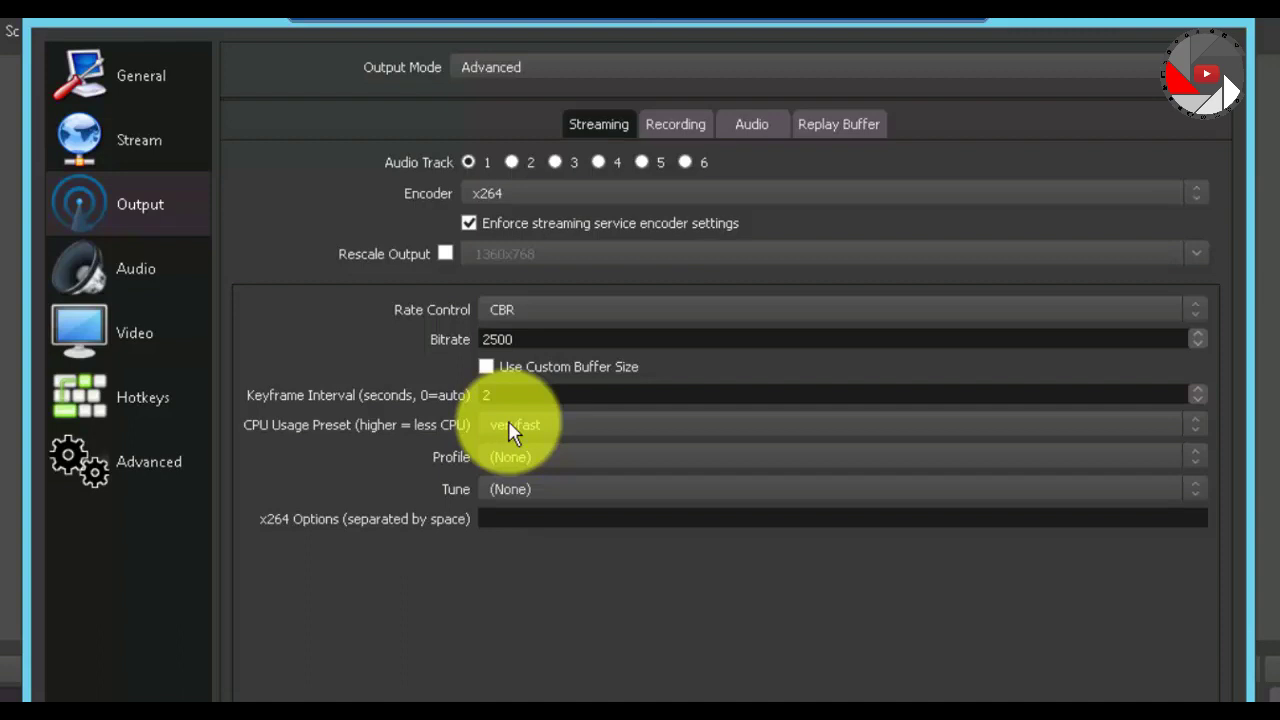
pyautogui.click(508, 426)
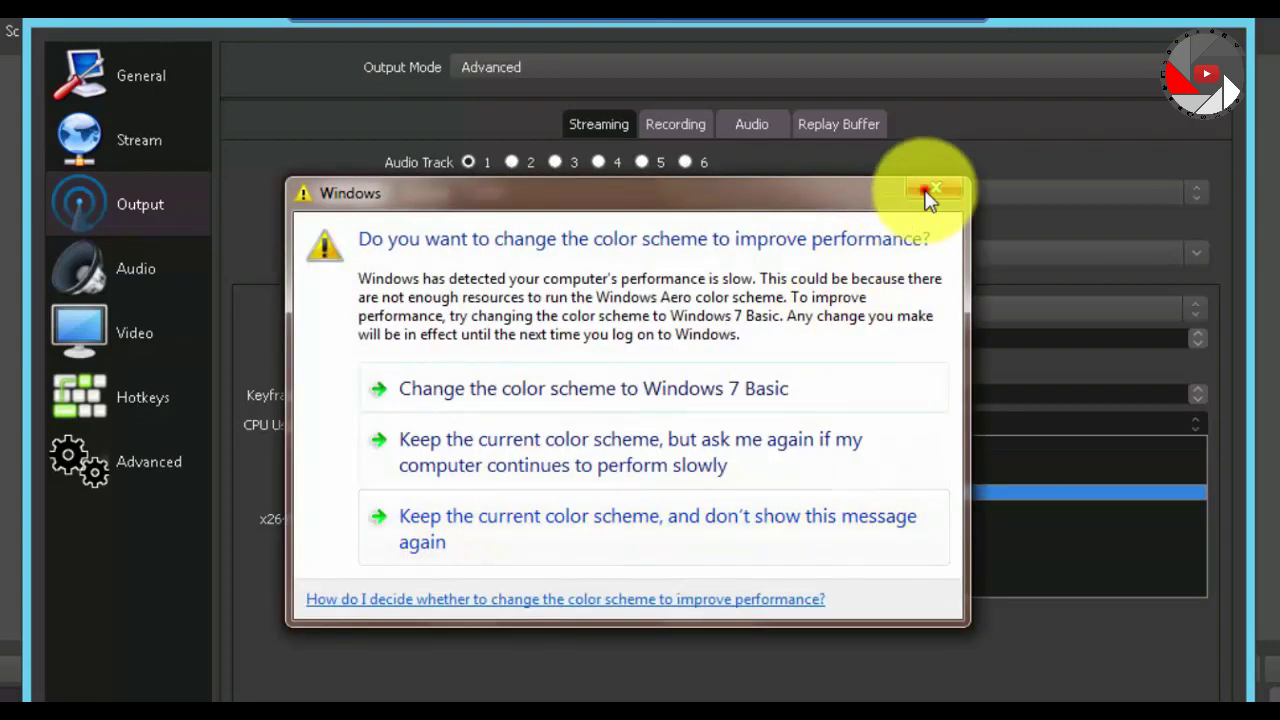
pyautogui.click(927, 193)
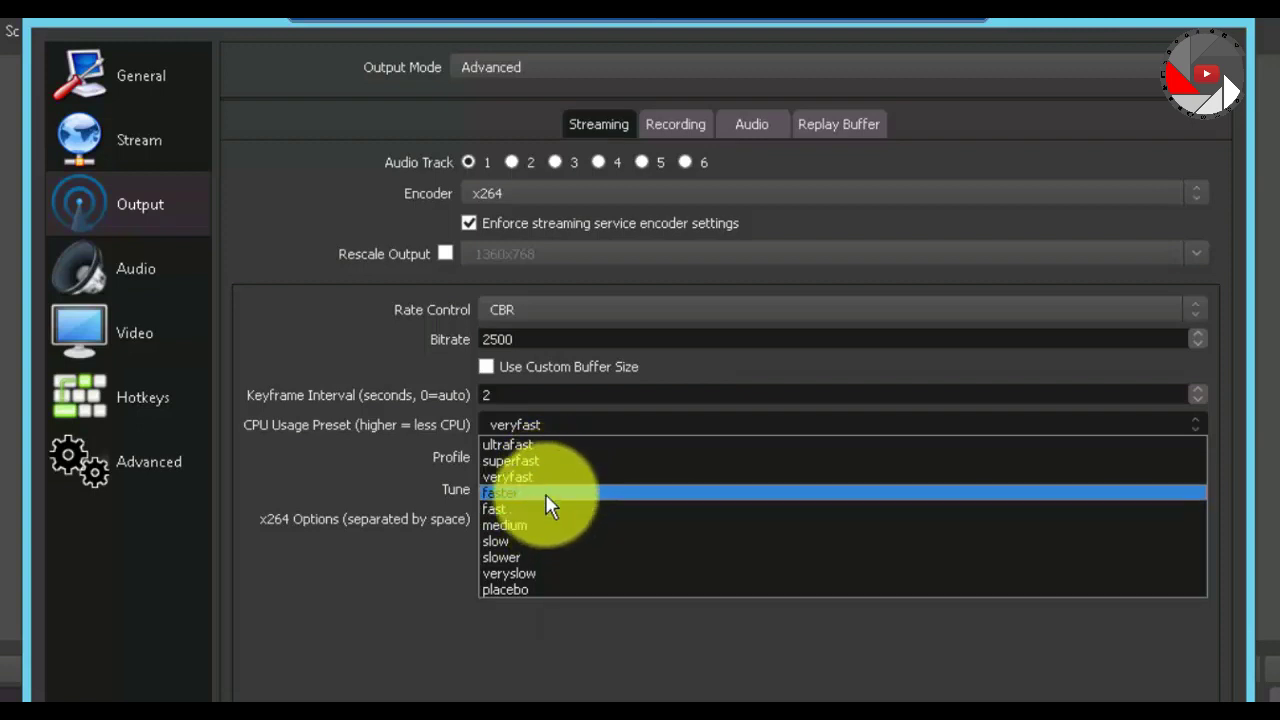
pyautogui.click(545, 493)
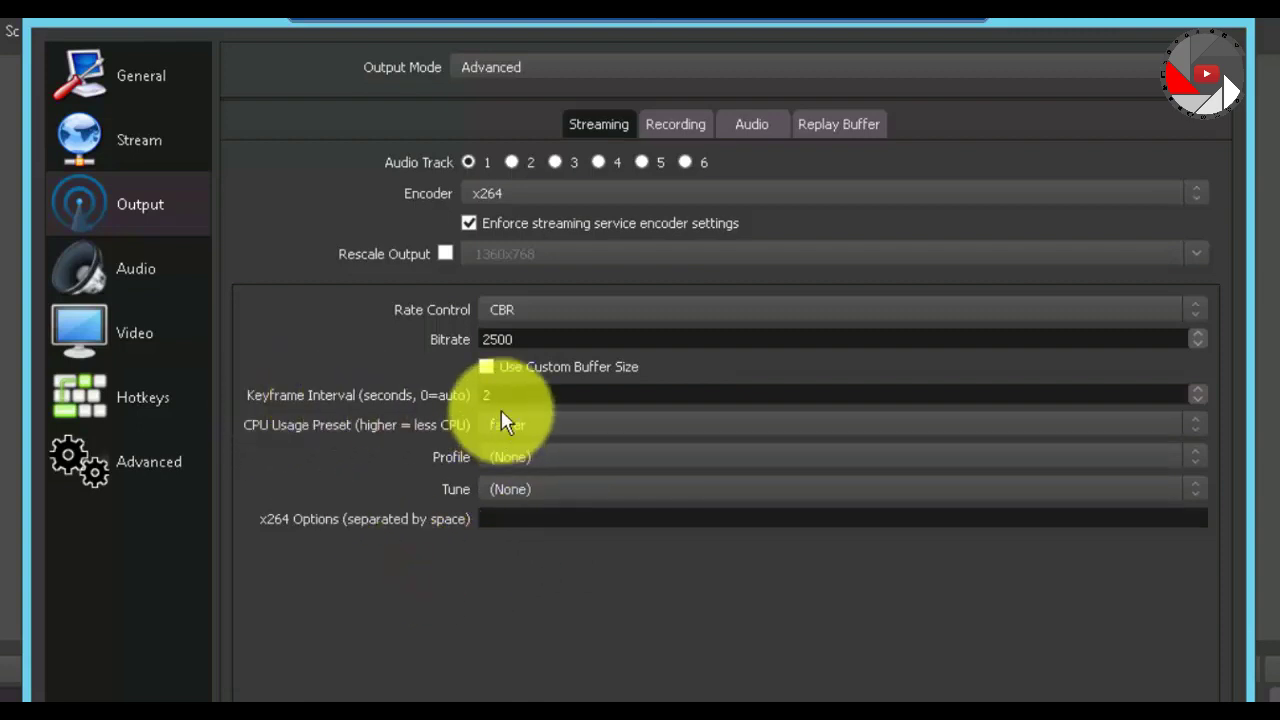
pyautogui.doubleClick(528, 343)
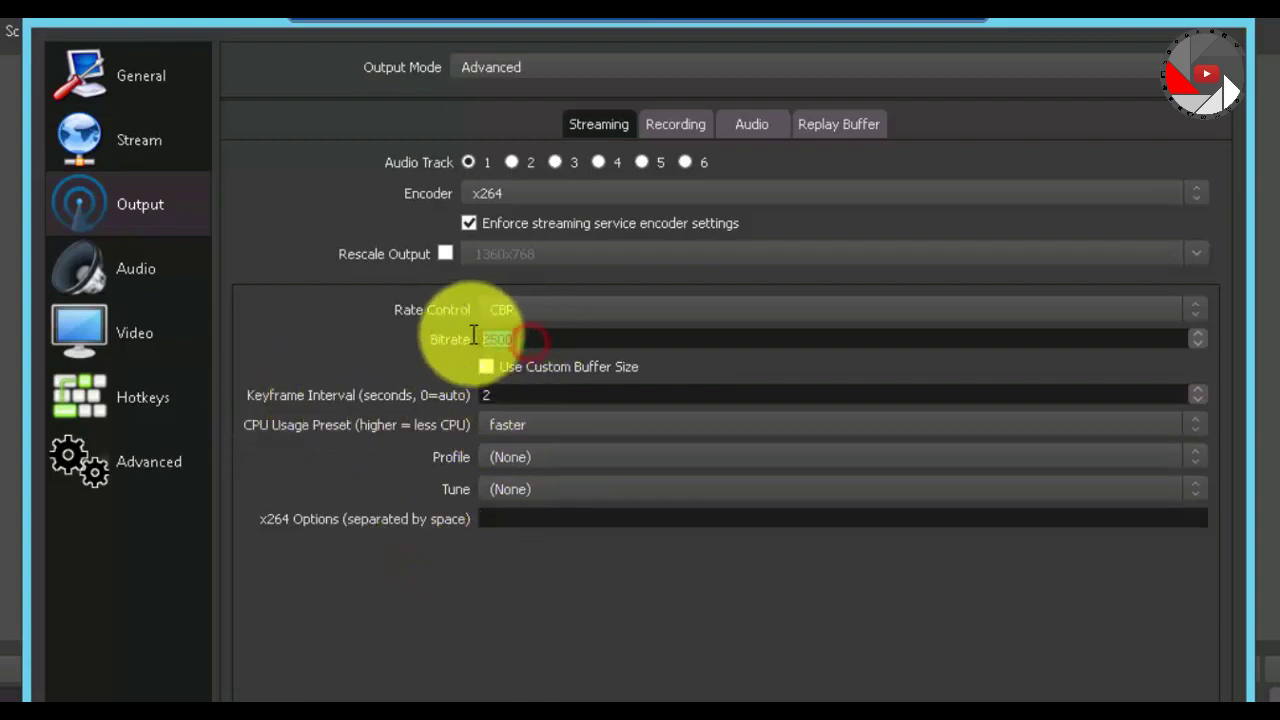
pyautogui.click(344, 336)
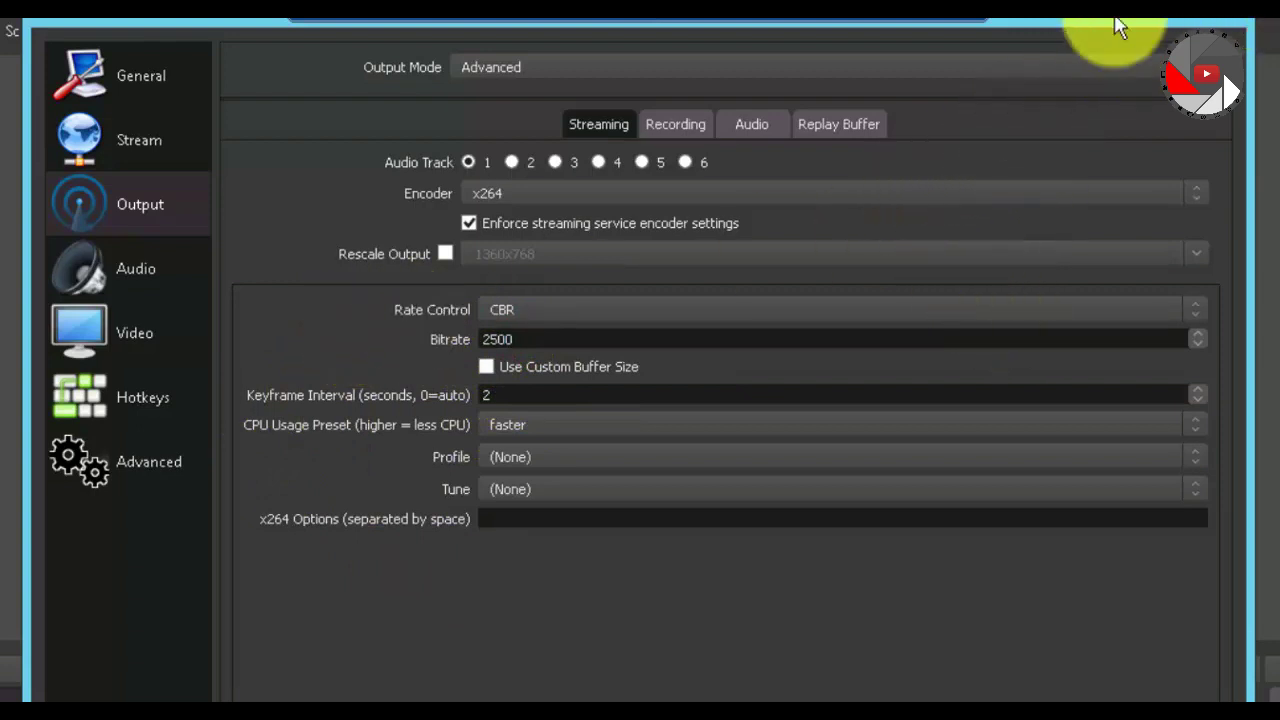
# Switch the output mode back to Simple and set the streaming video bitrate to 4000
pyautogui.click(558, 67)
pyautogui.click(551, 88)
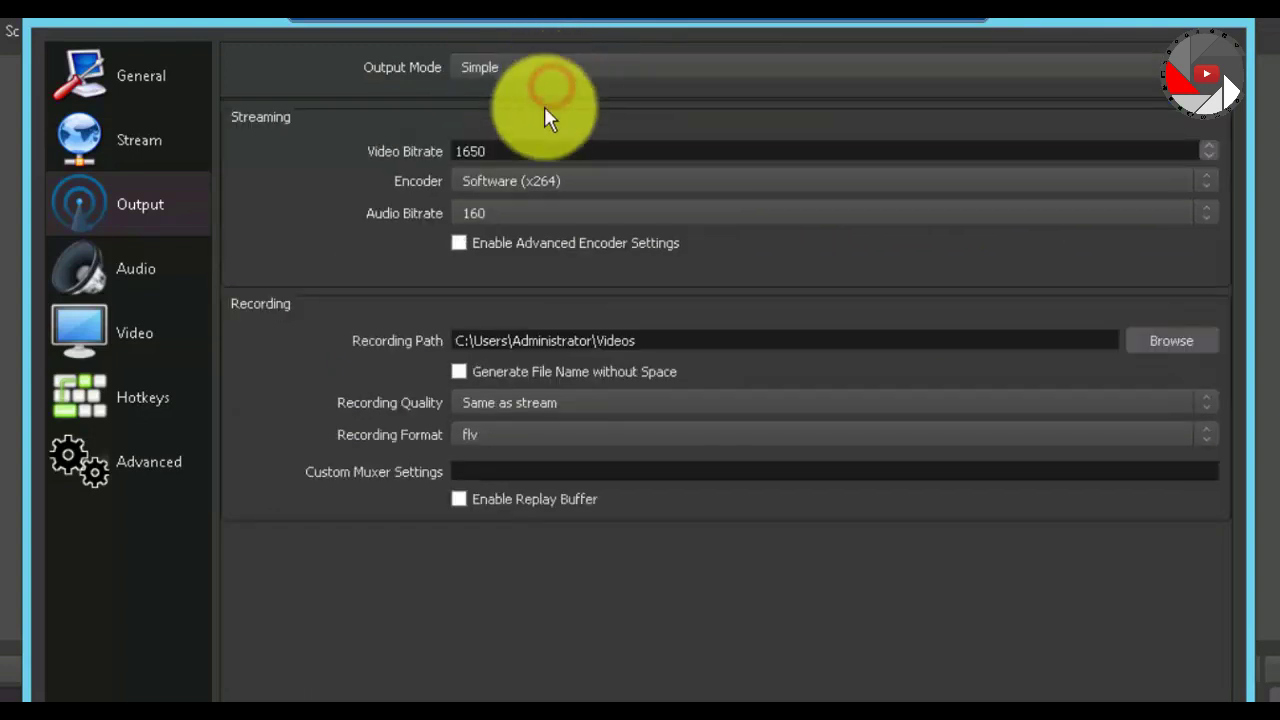
pyautogui.click(378, 150)
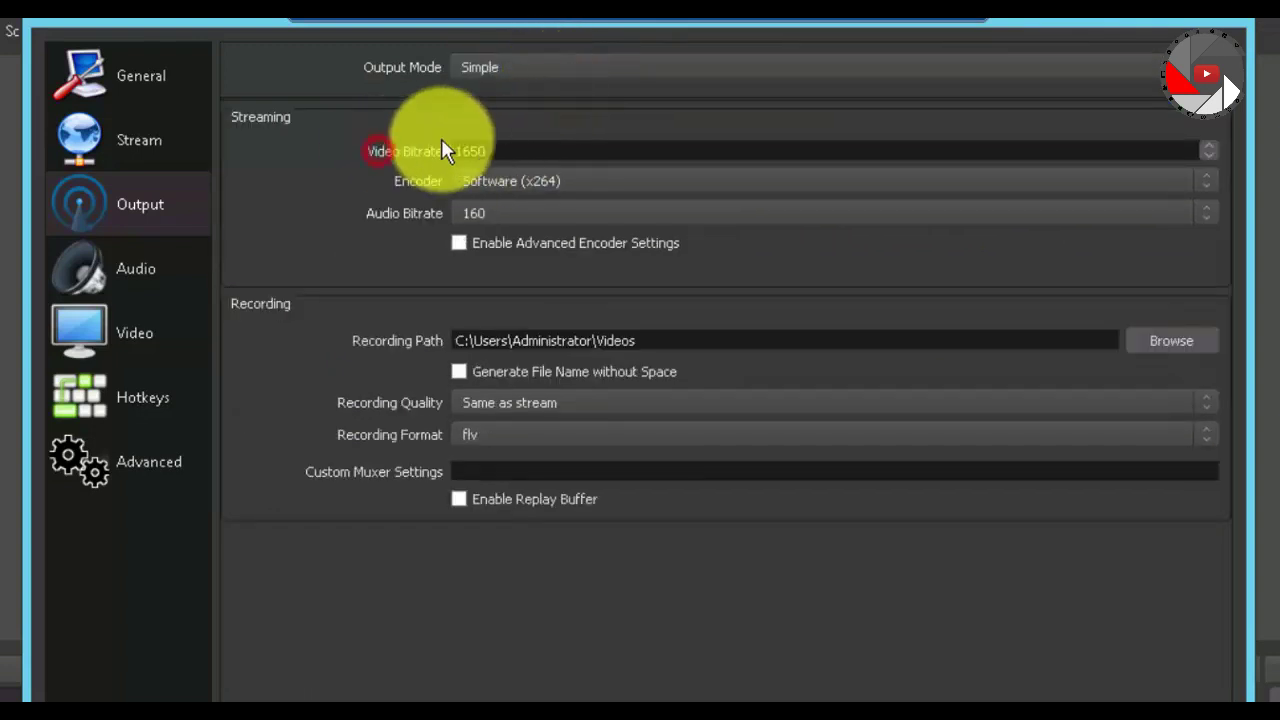
pyautogui.doubleClick(509, 151)
pyautogui.write('4000')
pyautogui.click(340, 137)
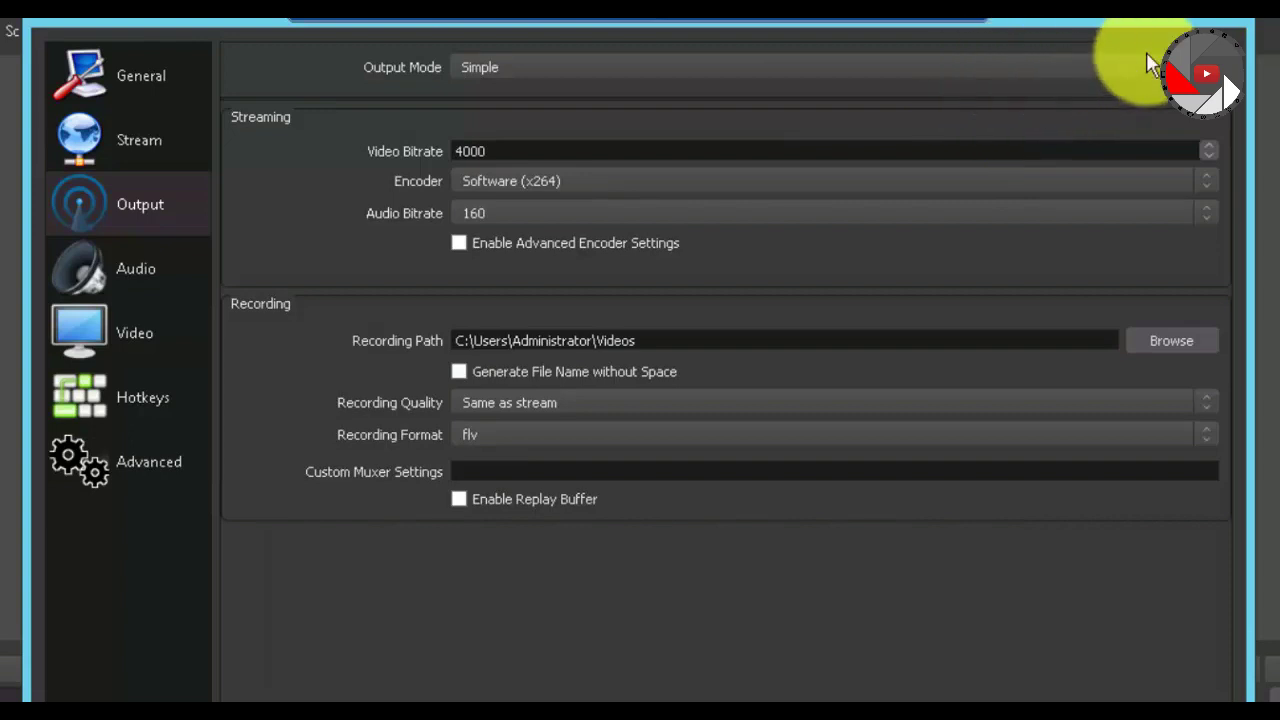
# Examine the audio settings, dismissing the Windows color scheme prompt
pyautogui.click(165, 270)
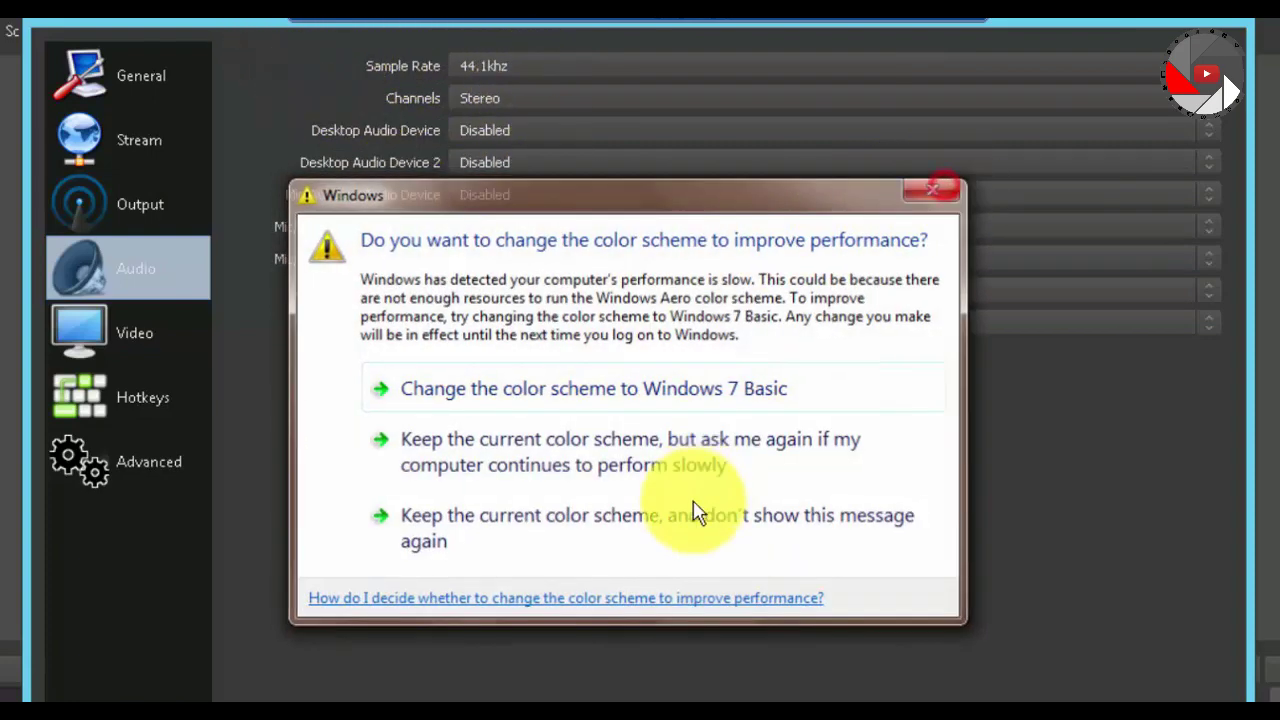
pyautogui.click(697, 512)
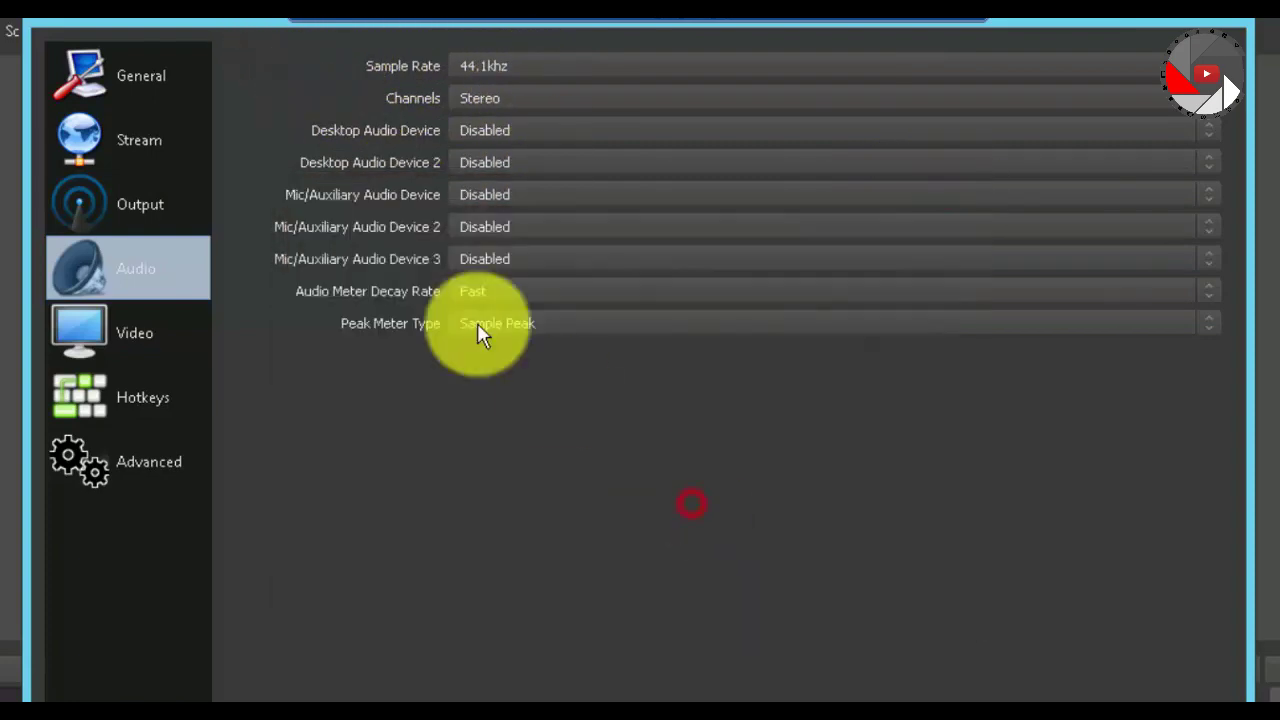
# Set the video output (scaled) resolution to 1360x768 and choose 30 as the common FPS value, dismissing the Windows color scheme prompt
pyautogui.click(156, 343)
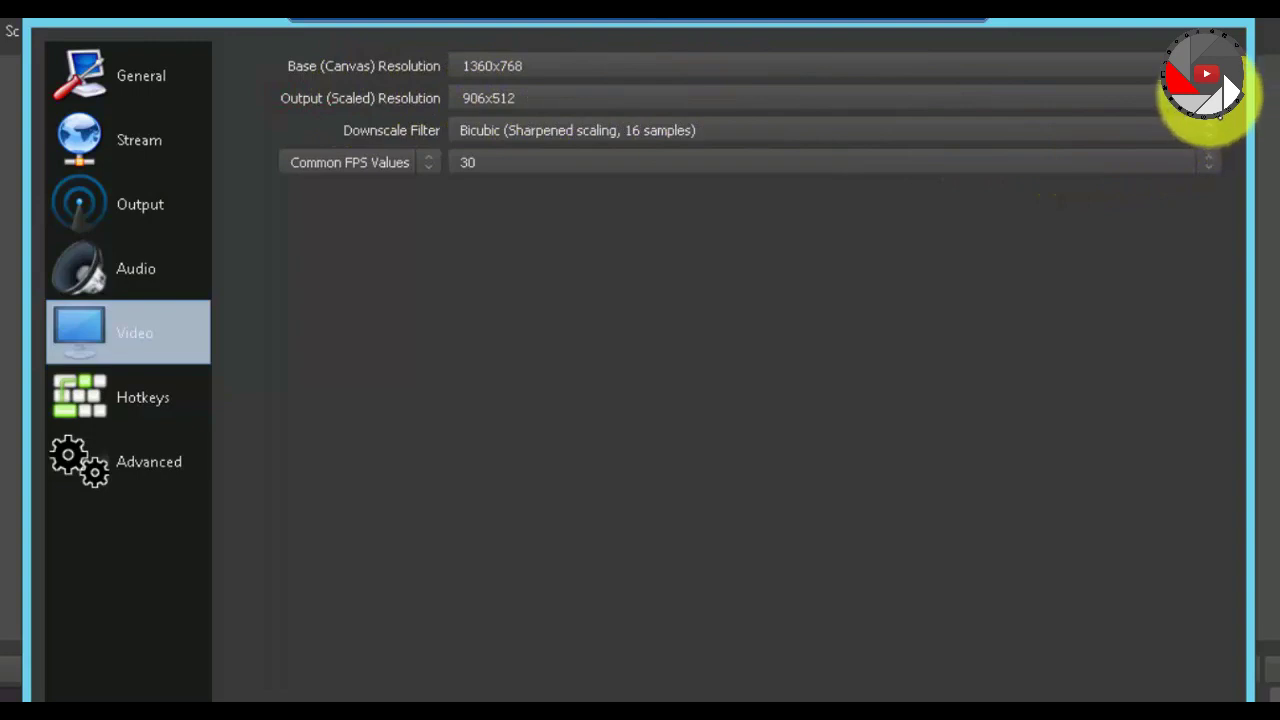
pyautogui.click(1205, 98)
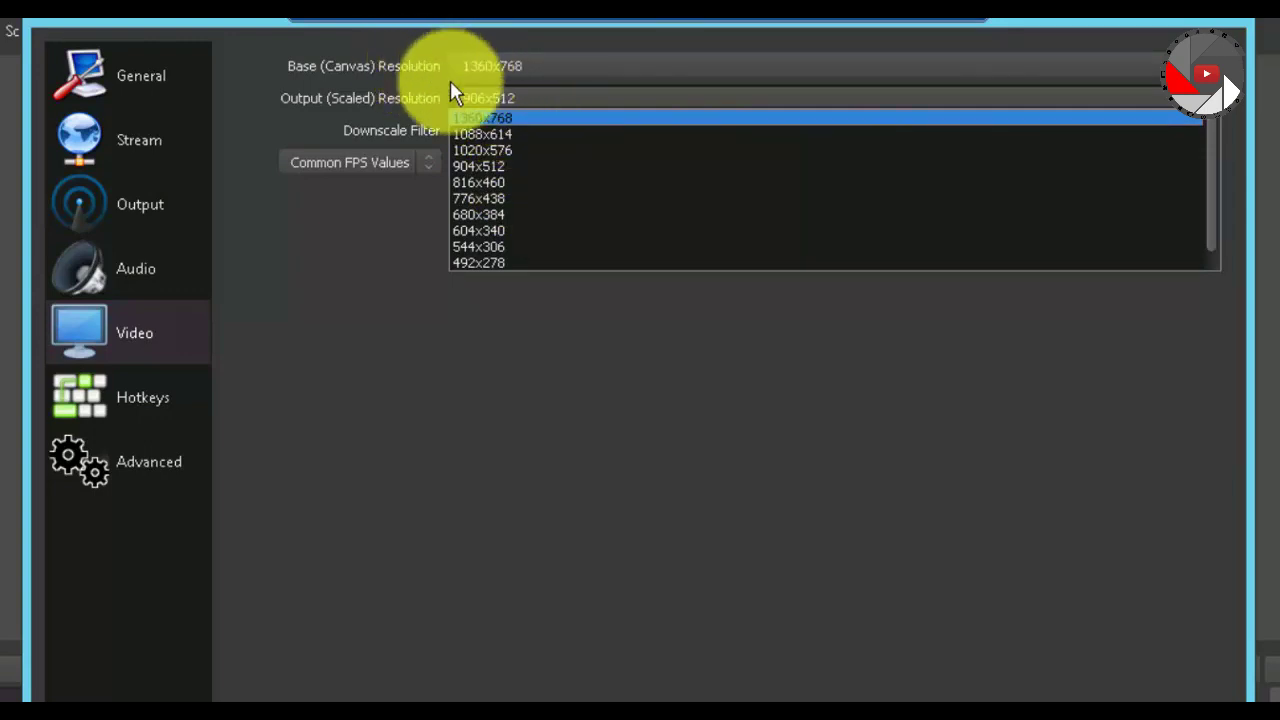
pyautogui.click(478, 116)
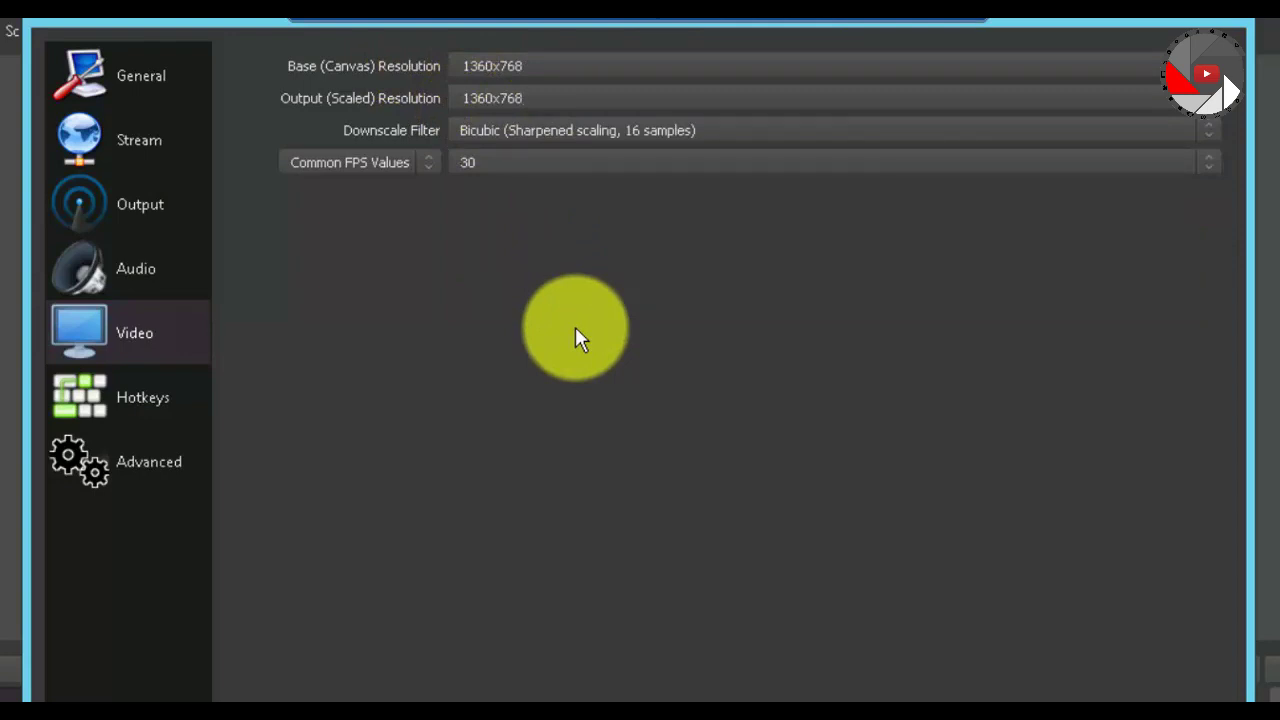
pyautogui.click(1207, 98)
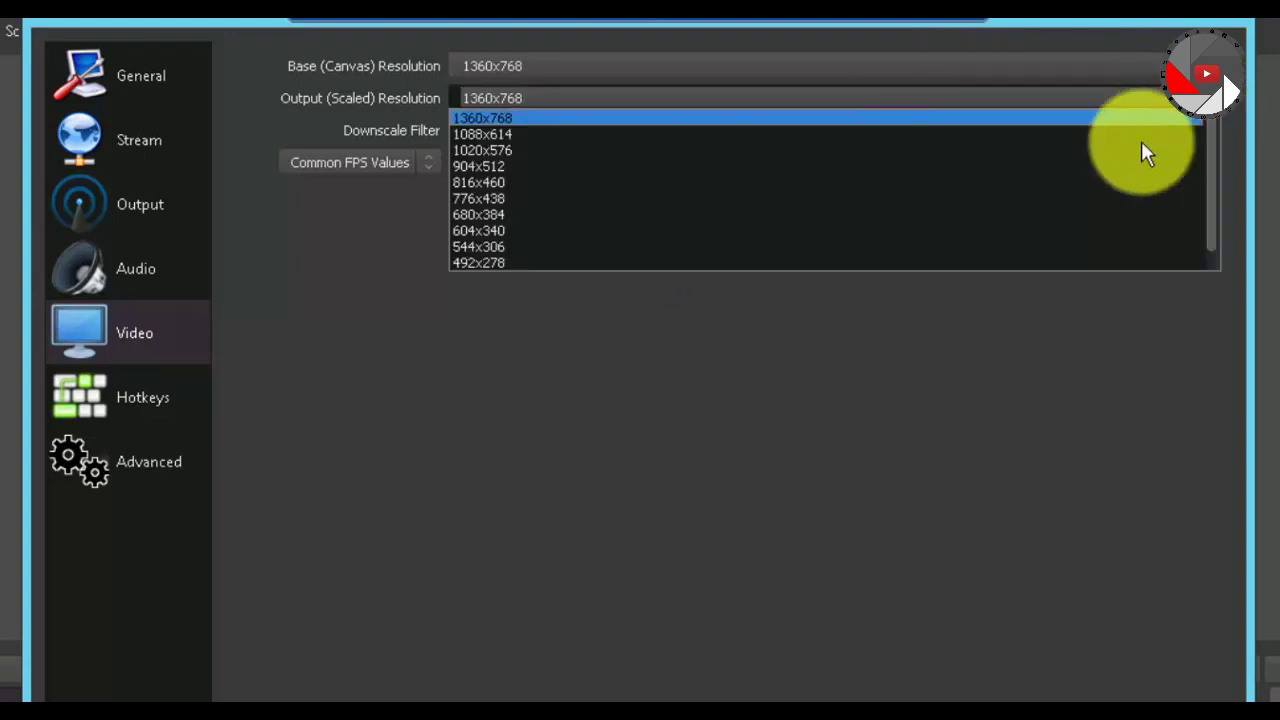
pyautogui.click(1240, 98)
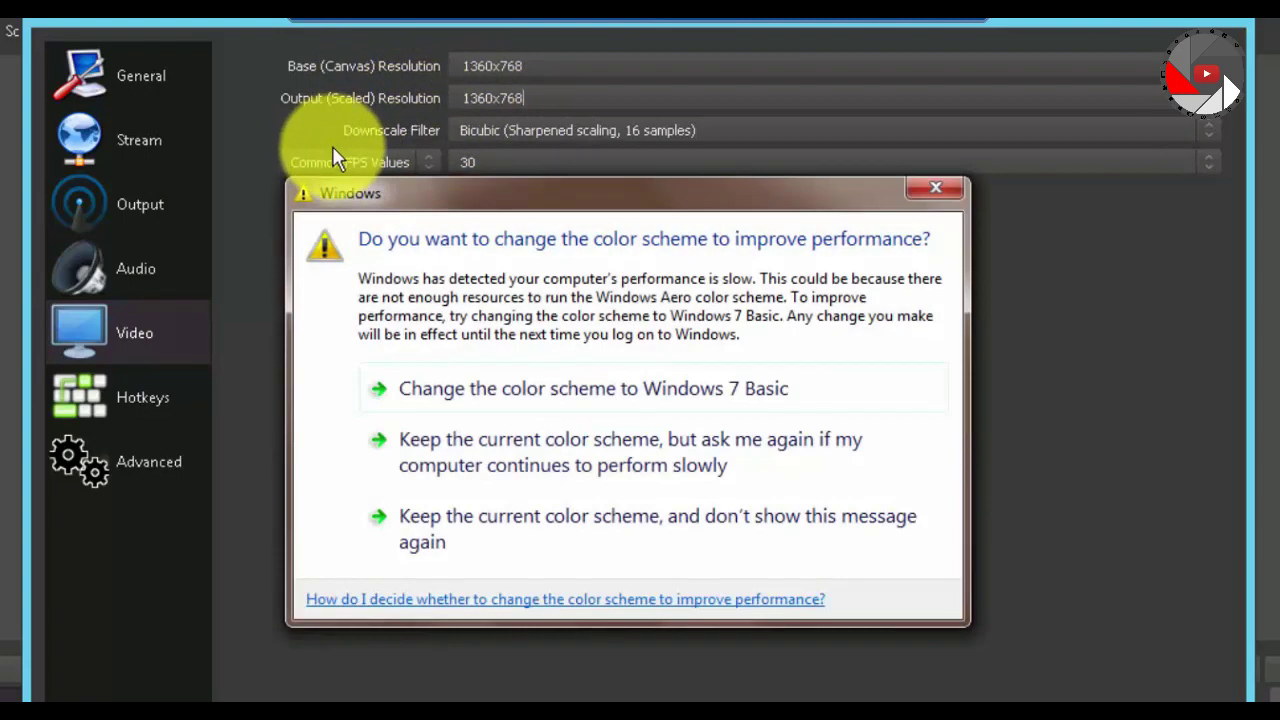
pyautogui.click(933, 189)
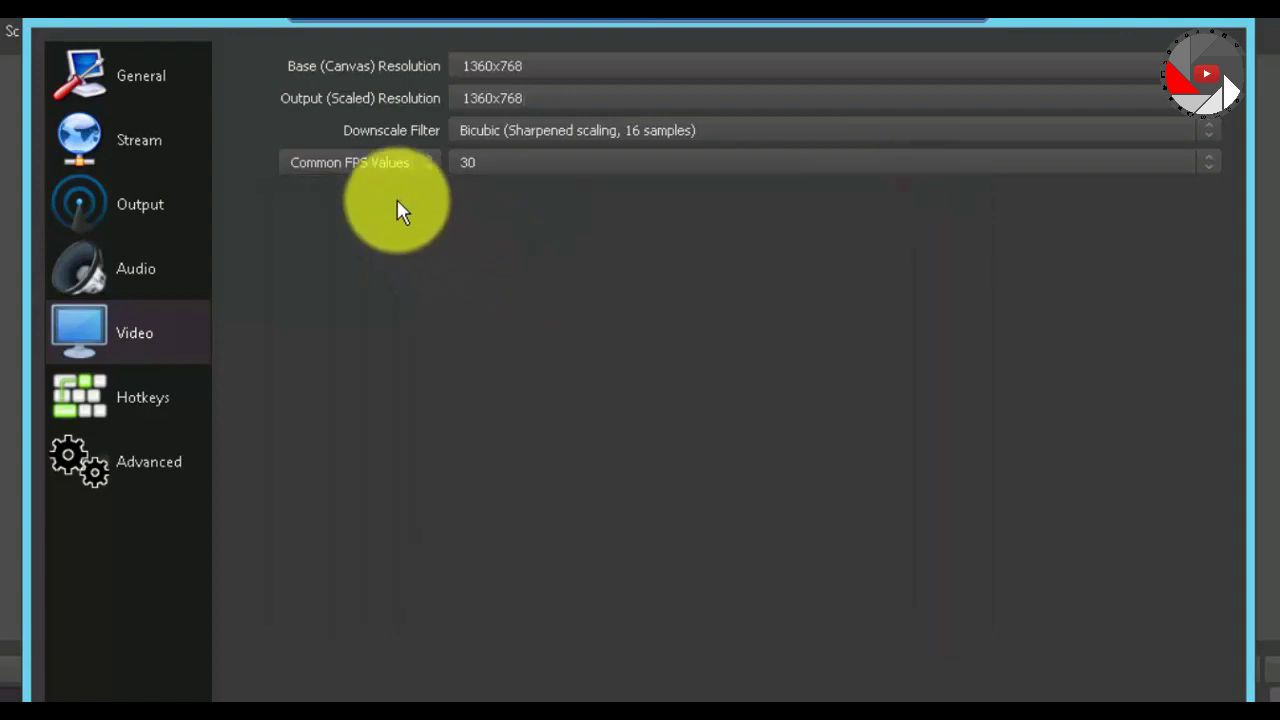
pyautogui.click(498, 172)
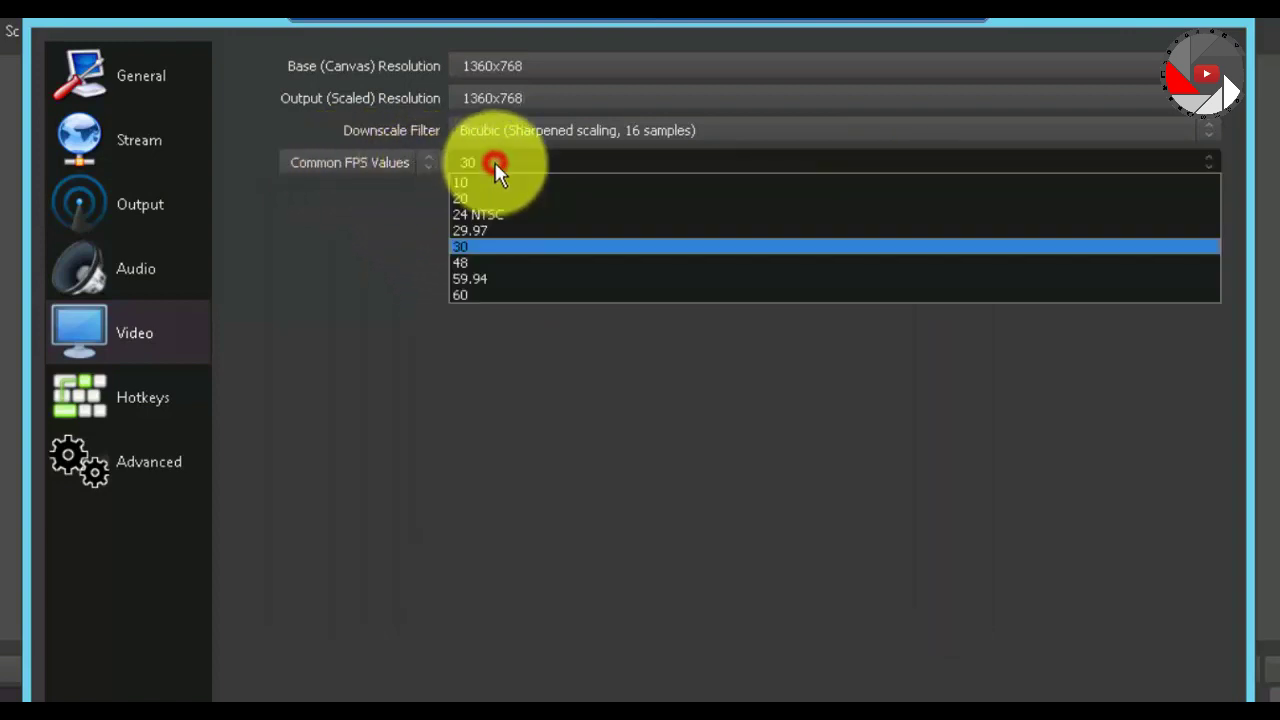
pyautogui.click(477, 246)
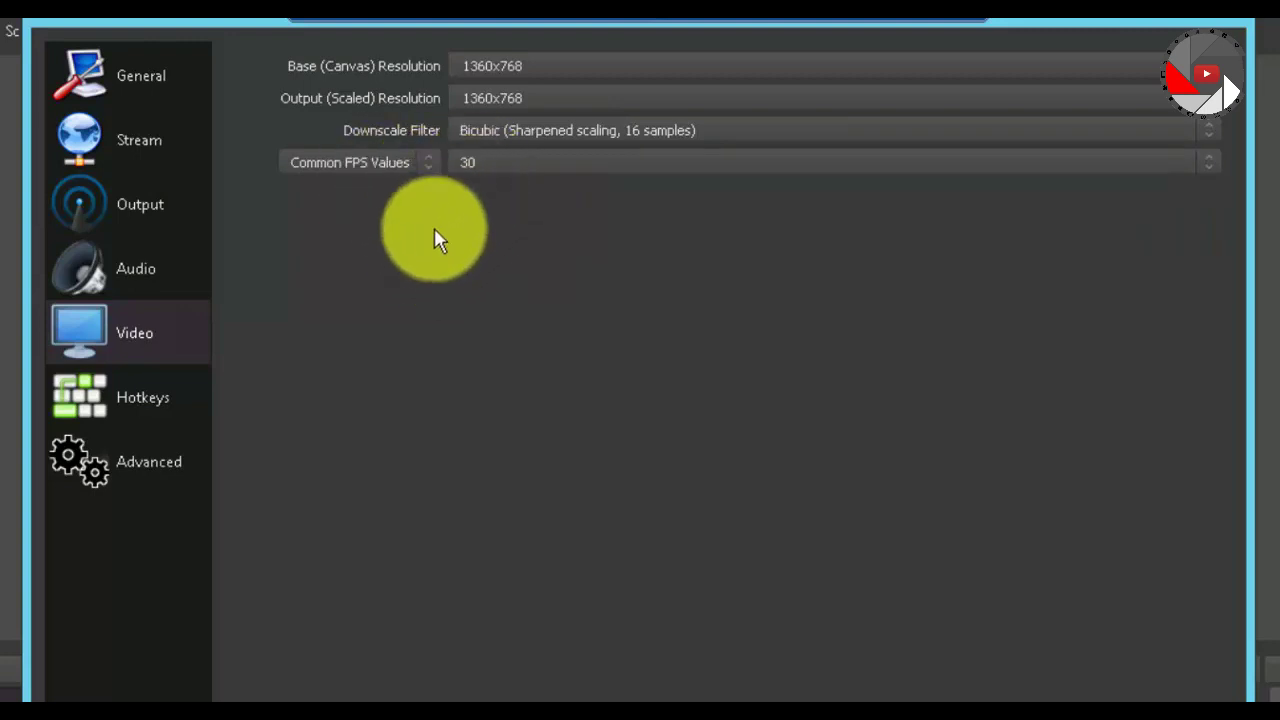
# Review the hotkeys, advanced, video and audio settings without changing them
pyautogui.click(155, 393)
pyautogui.click(134, 461)
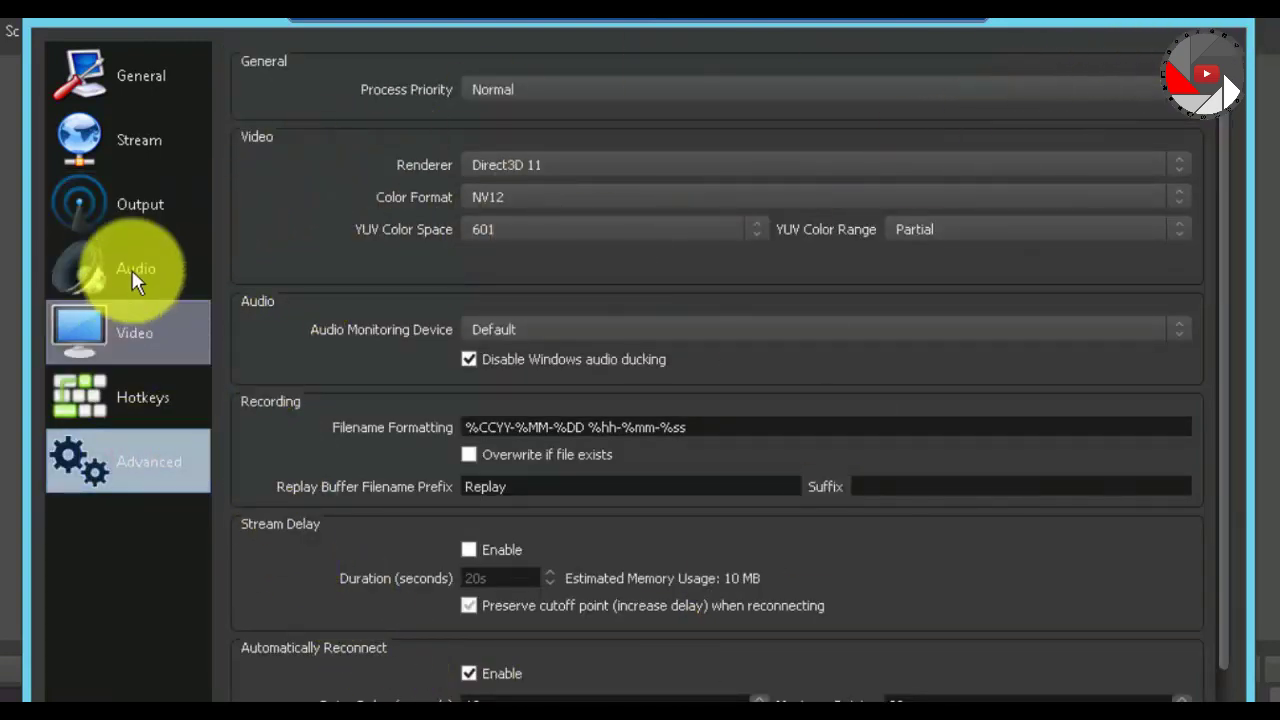
pyautogui.click(152, 334)
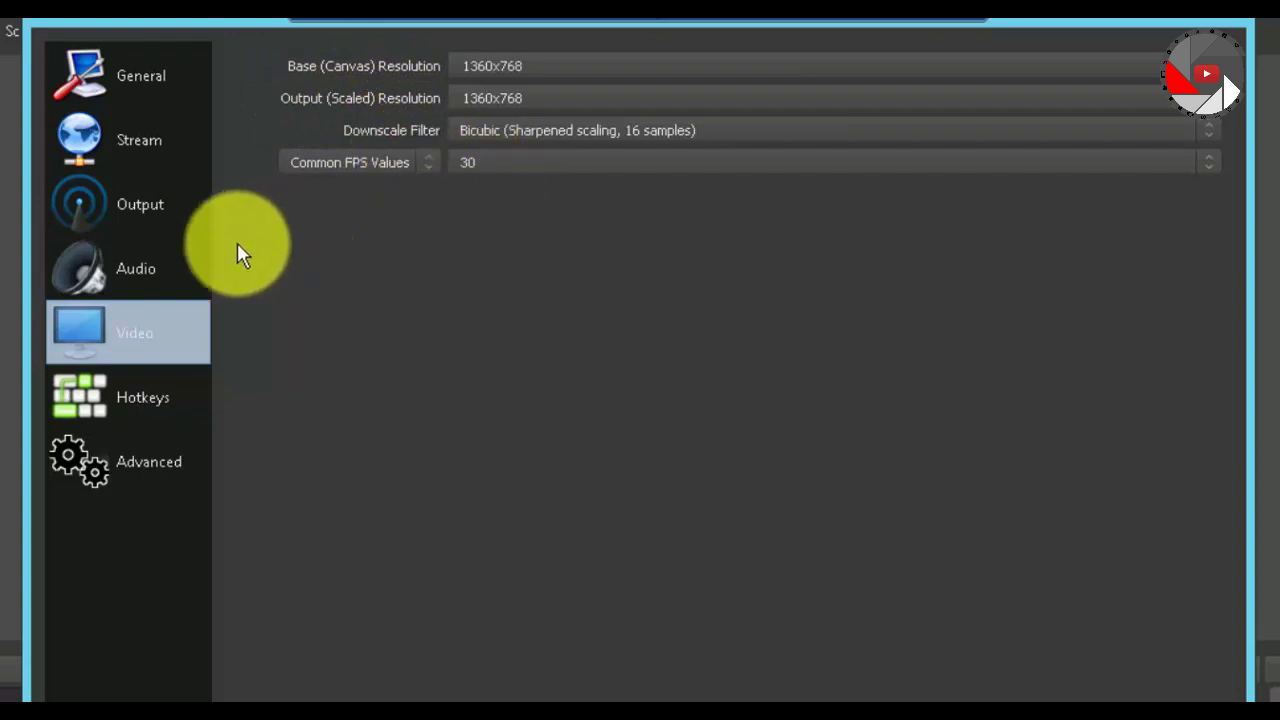
pyautogui.click(130, 270)
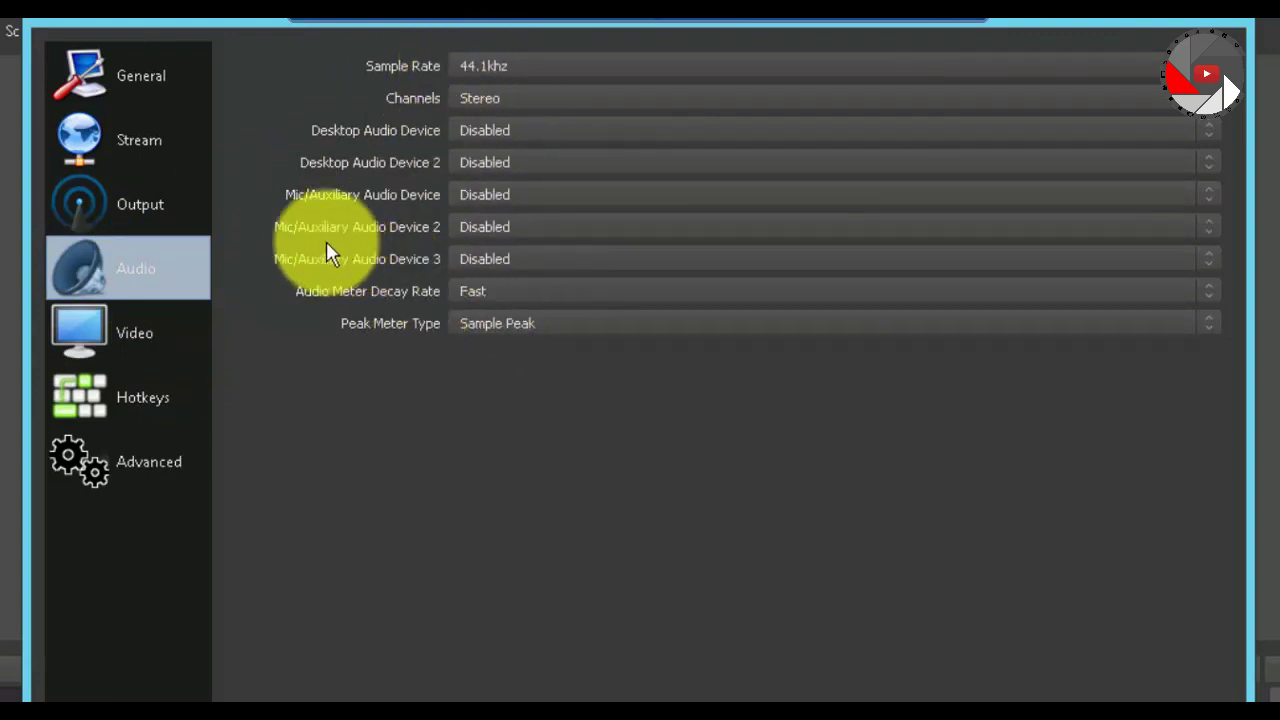
# Return to the output settings and switch the output mode to Advanced
pyautogui.click(165, 214)
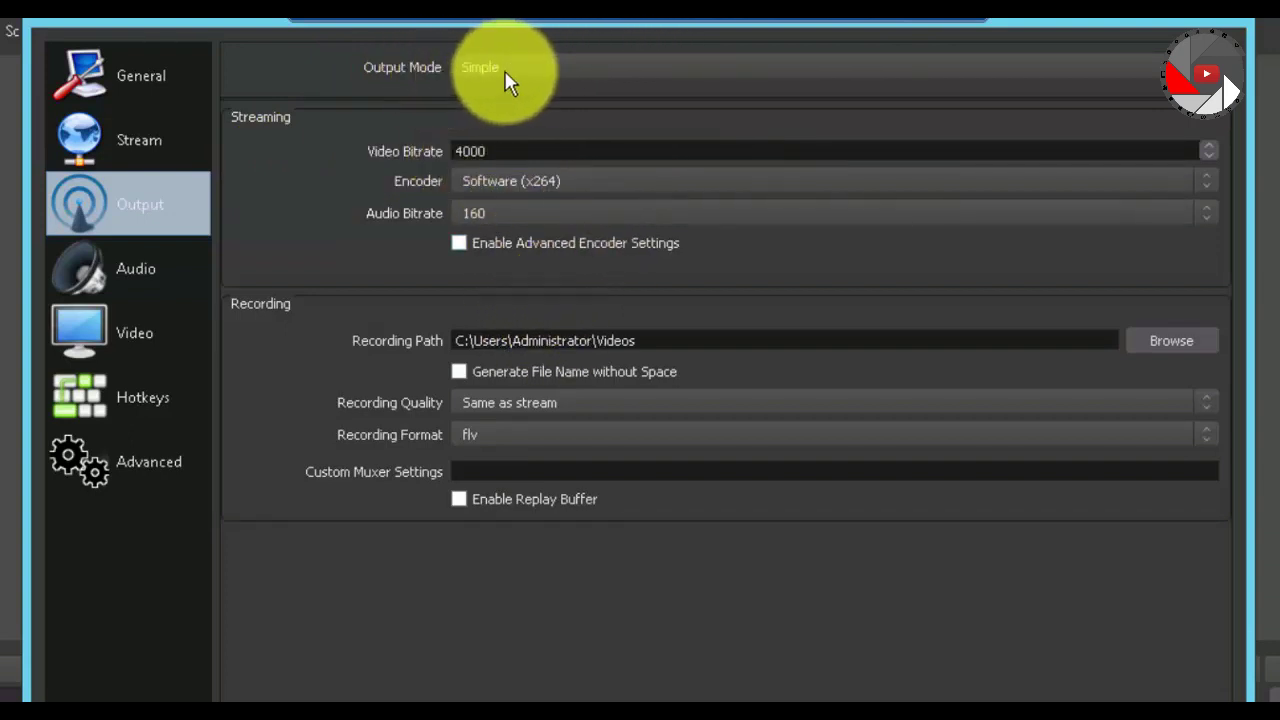
pyautogui.click(562, 70)
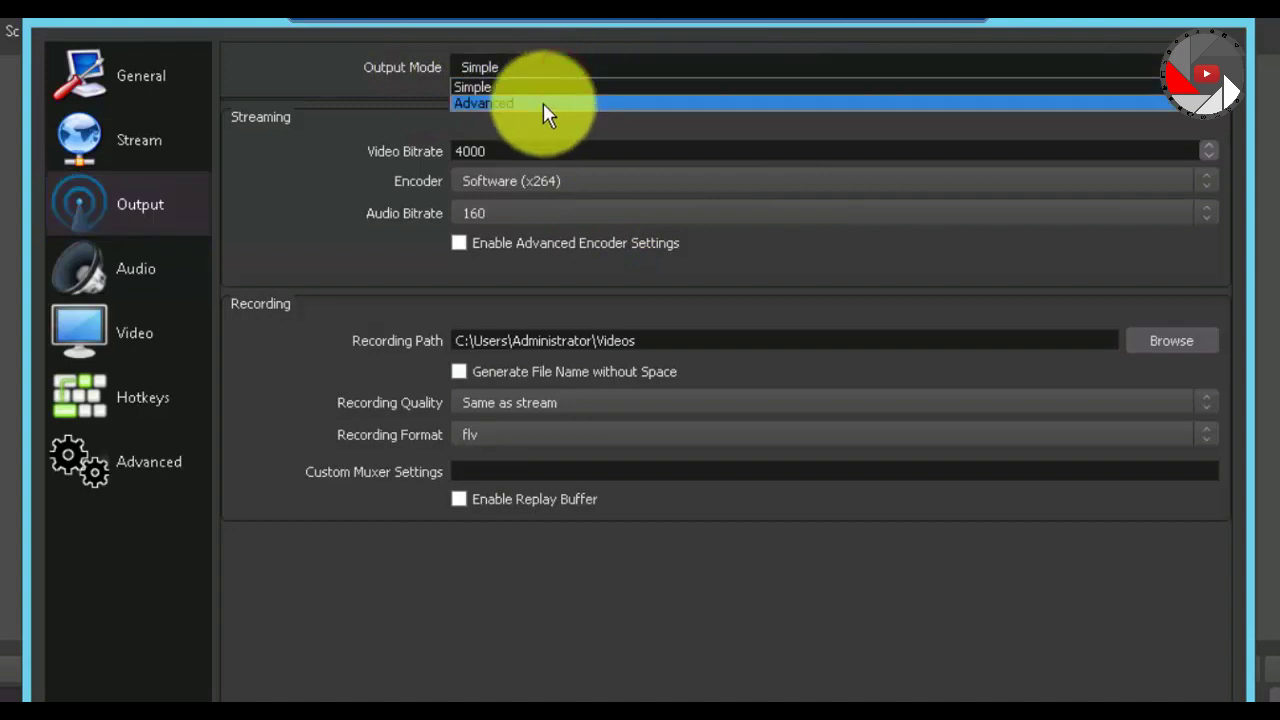
pyautogui.click(543, 103)
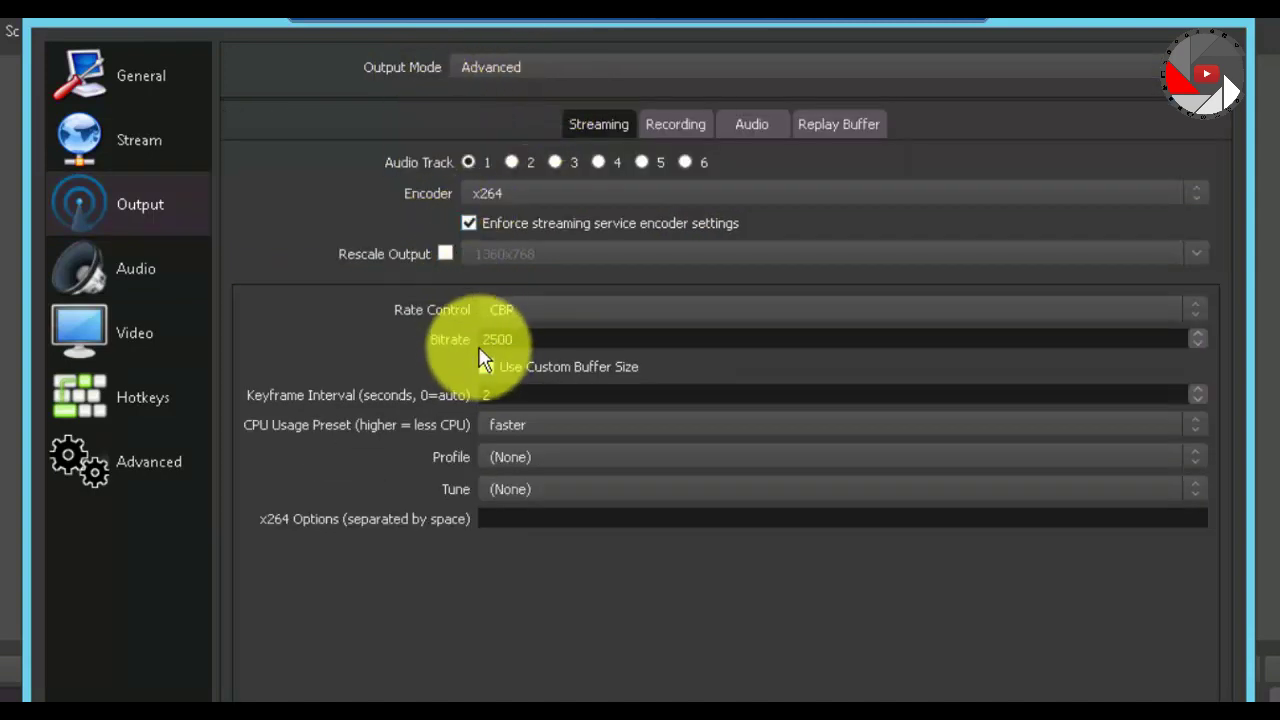
# Review the streaming bitrate, keyframe interval and CPU usage preset, keeping the preset at faster and dismissing the Windows color scheme prompt
pyautogui.click(521, 339)
pyautogui.moveTo(521, 339); pyautogui.dragTo(428, 320)
pyautogui.click(346, 298)
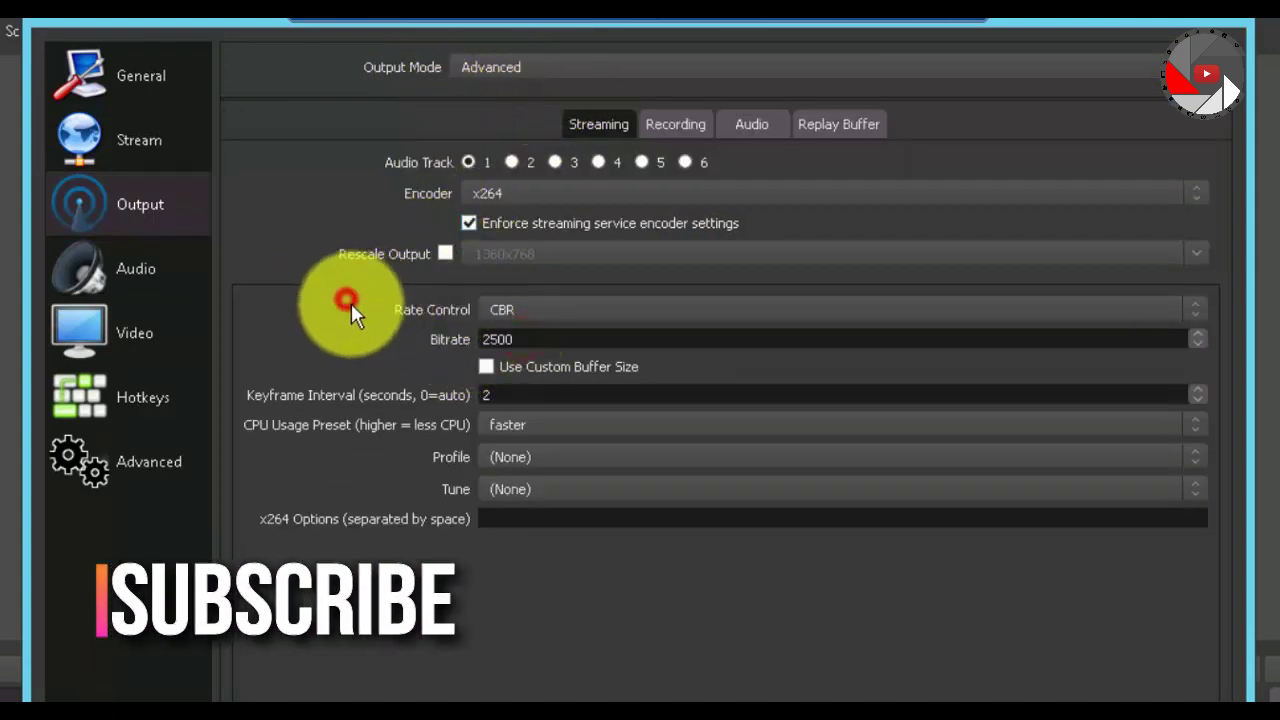
pyautogui.moveTo(512, 395)
pyautogui.mouseDown()
pyautogui.moveTo(451, 394)
pyautogui.moveTo(372, 352)
pyautogui.moveTo(371, 366)
pyautogui.mouseUp()
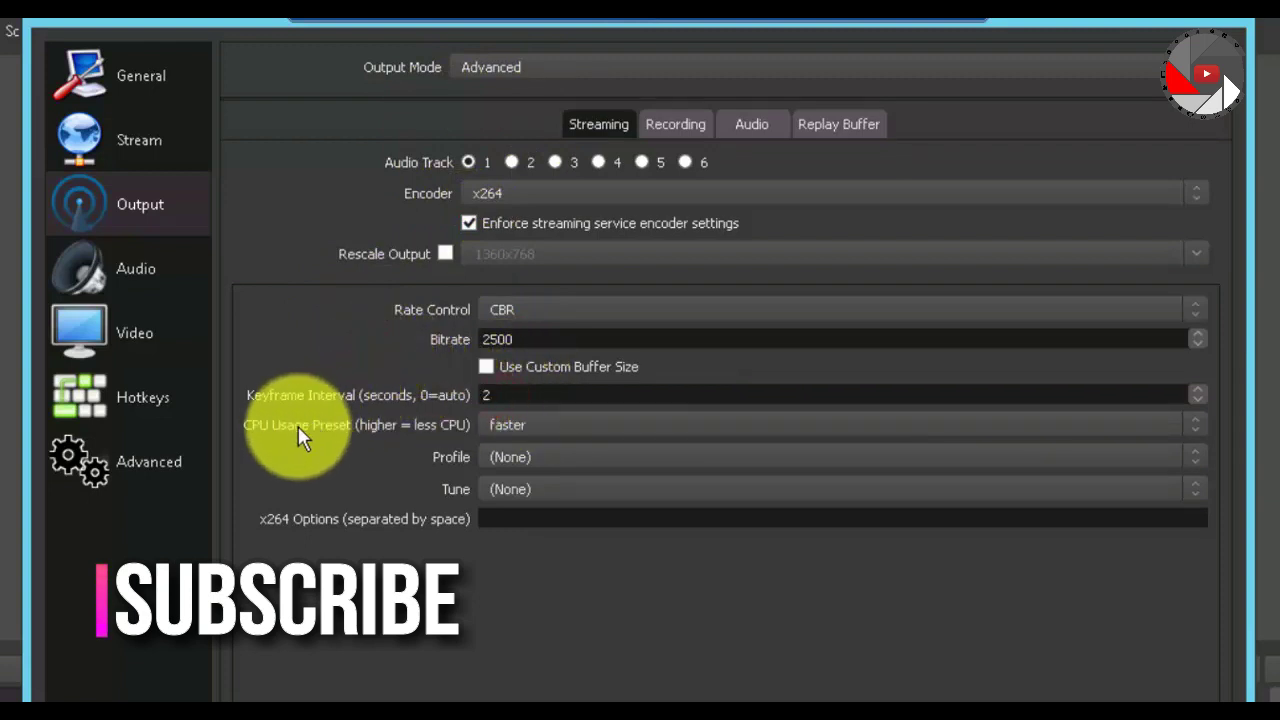
pyautogui.click(255, 425)
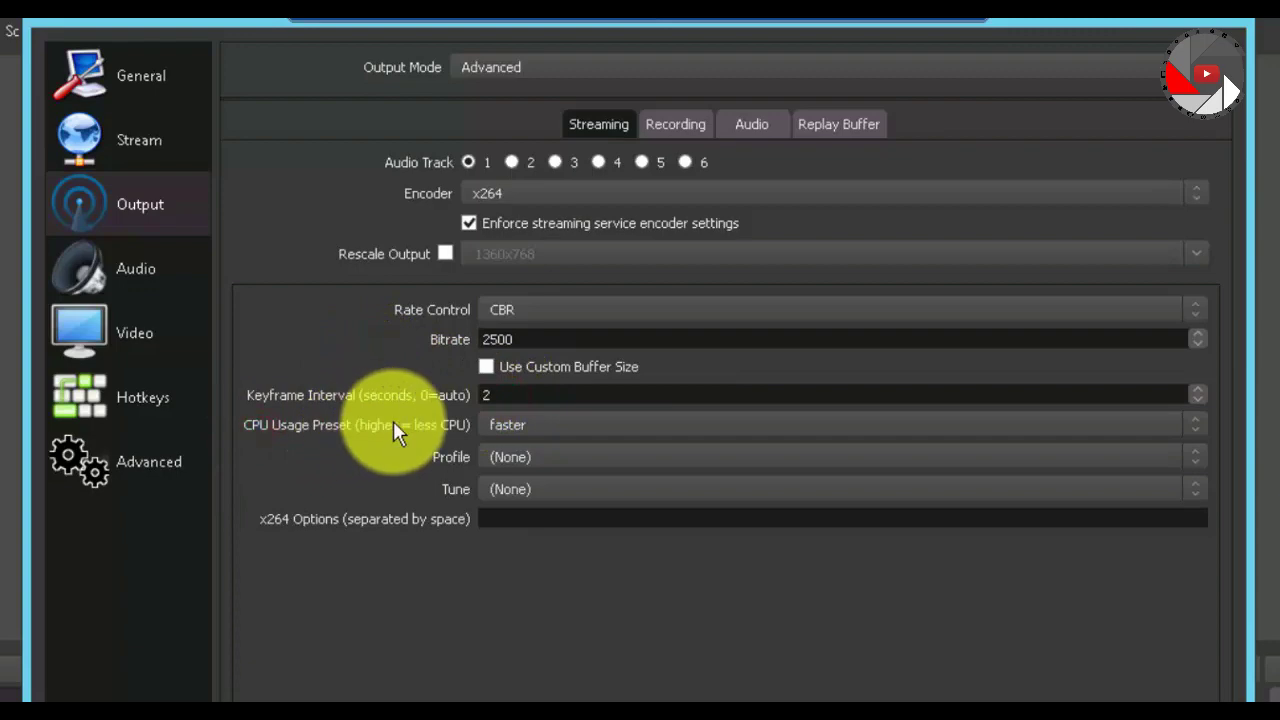
pyautogui.click(563, 428)
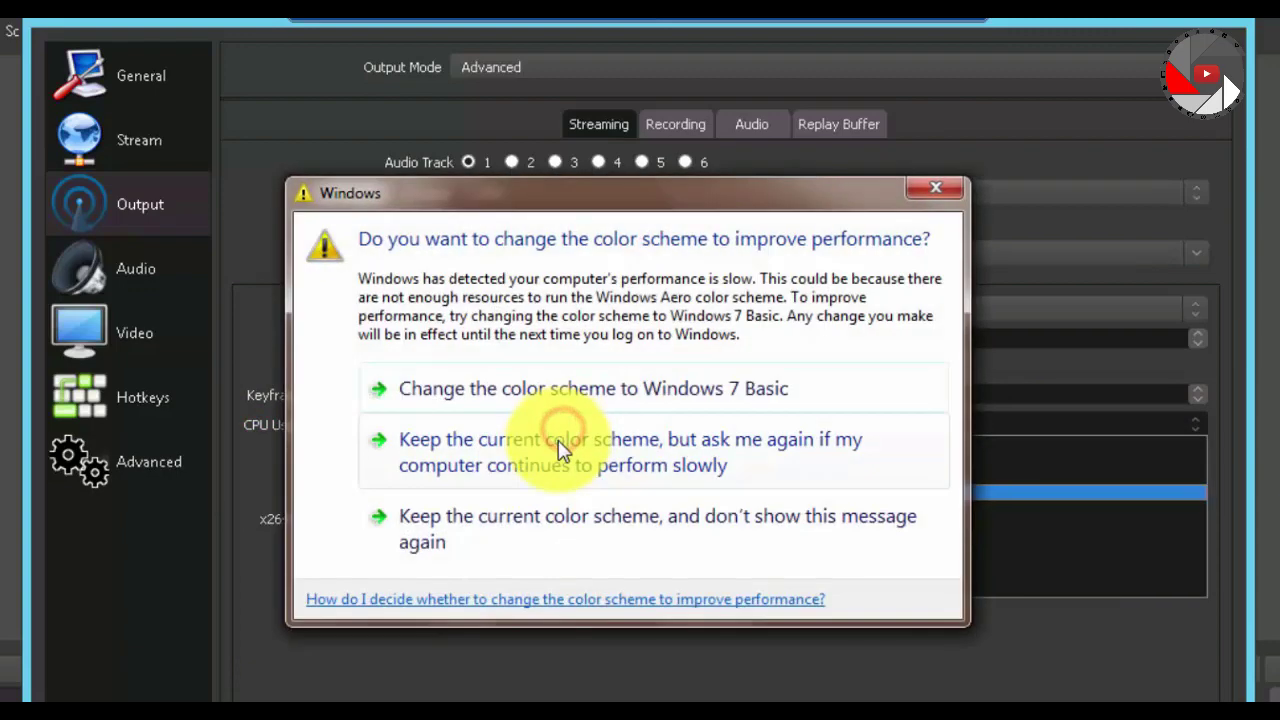
pyautogui.press('Escape')
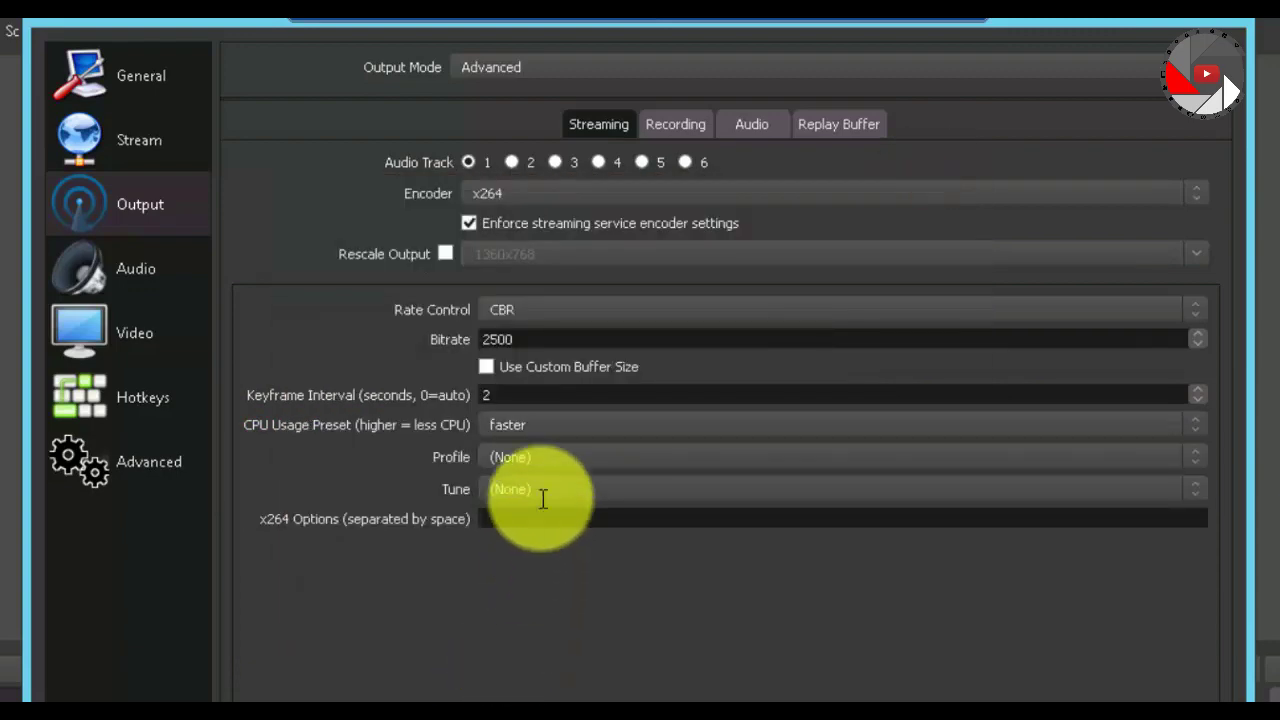
pyautogui.click(548, 422)
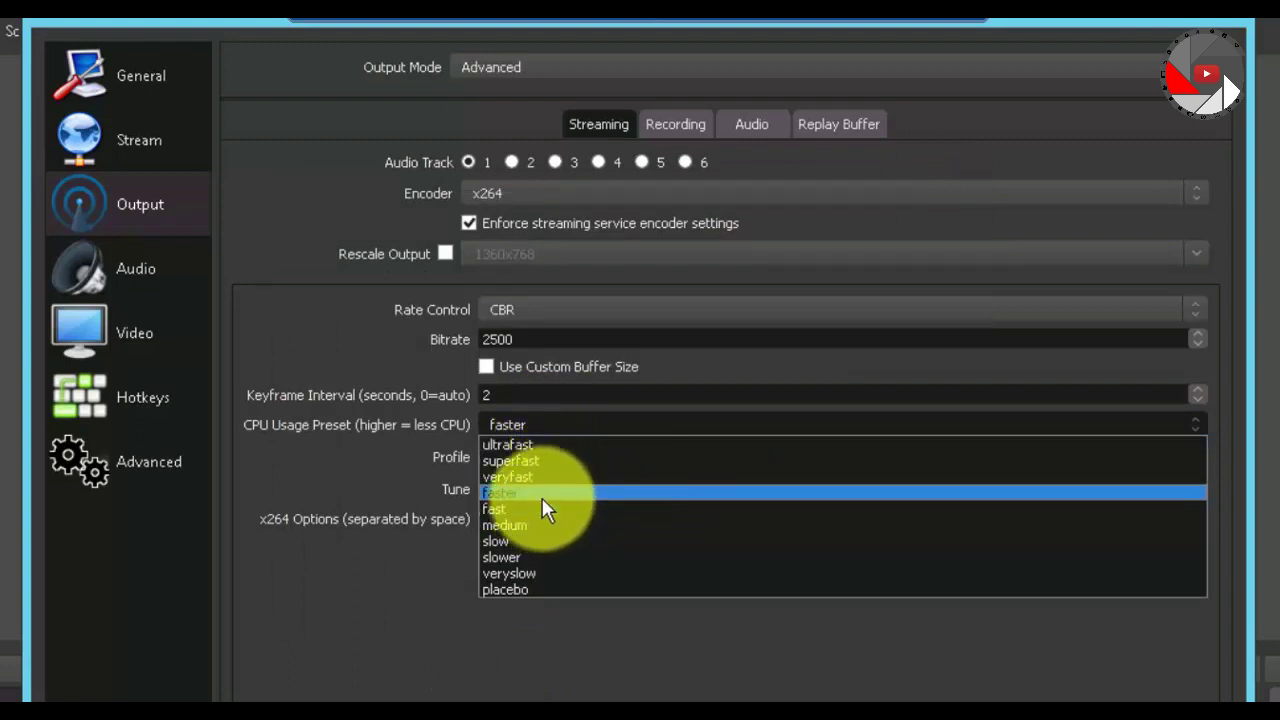
pyautogui.click(466, 497)
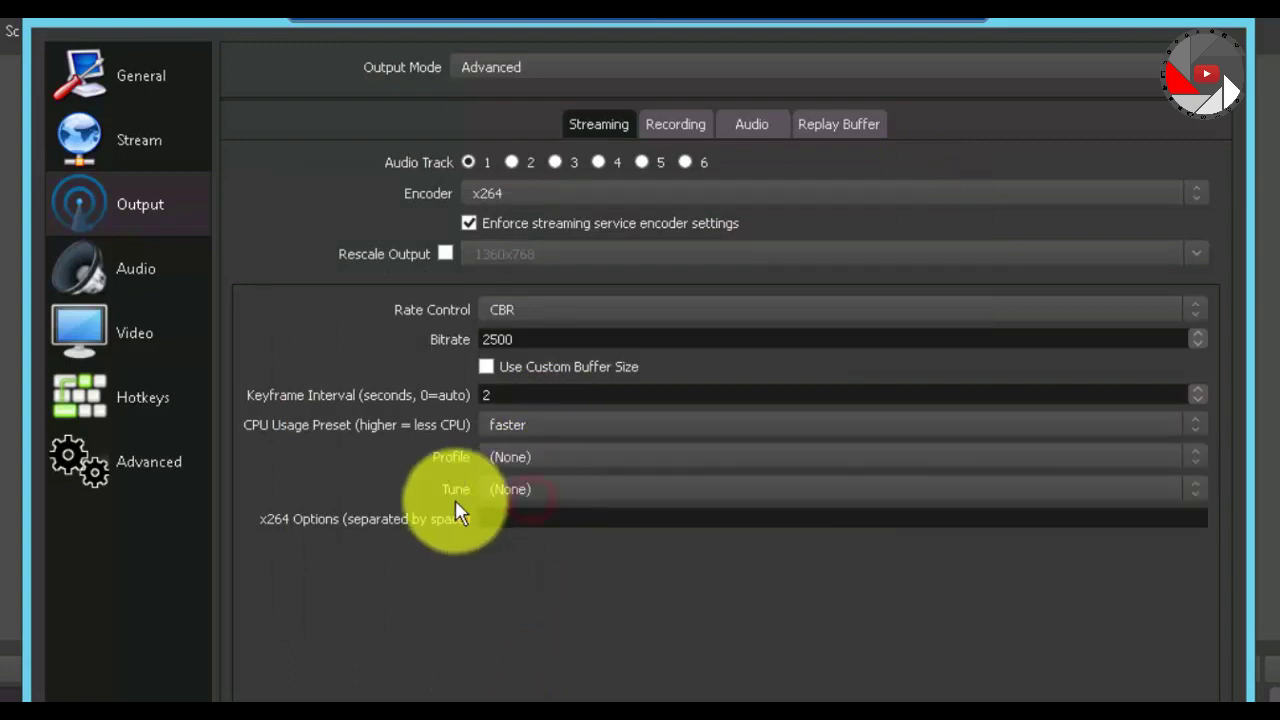
pyautogui.click(589, 607)
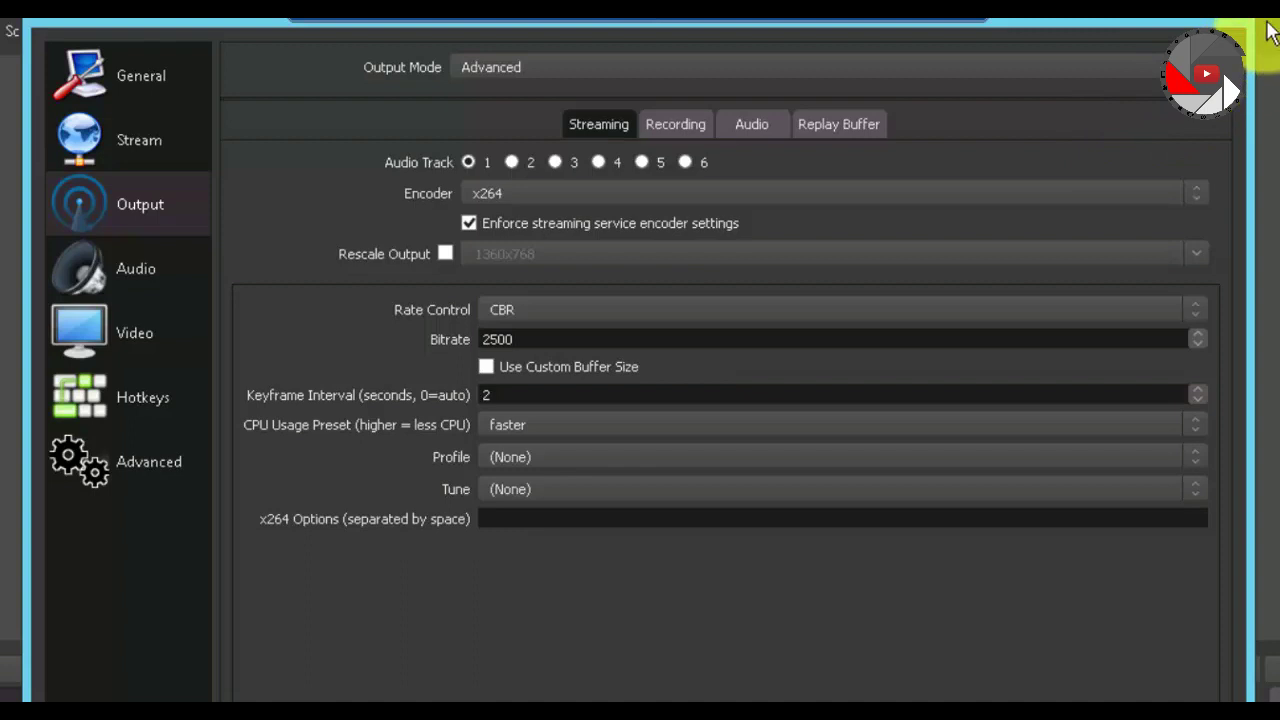
# Reposition the Settings window so its lower edge is reachable, and save all the settings
pyautogui.moveTo(1252, 18); pyautogui.dragTo(1082, 164)
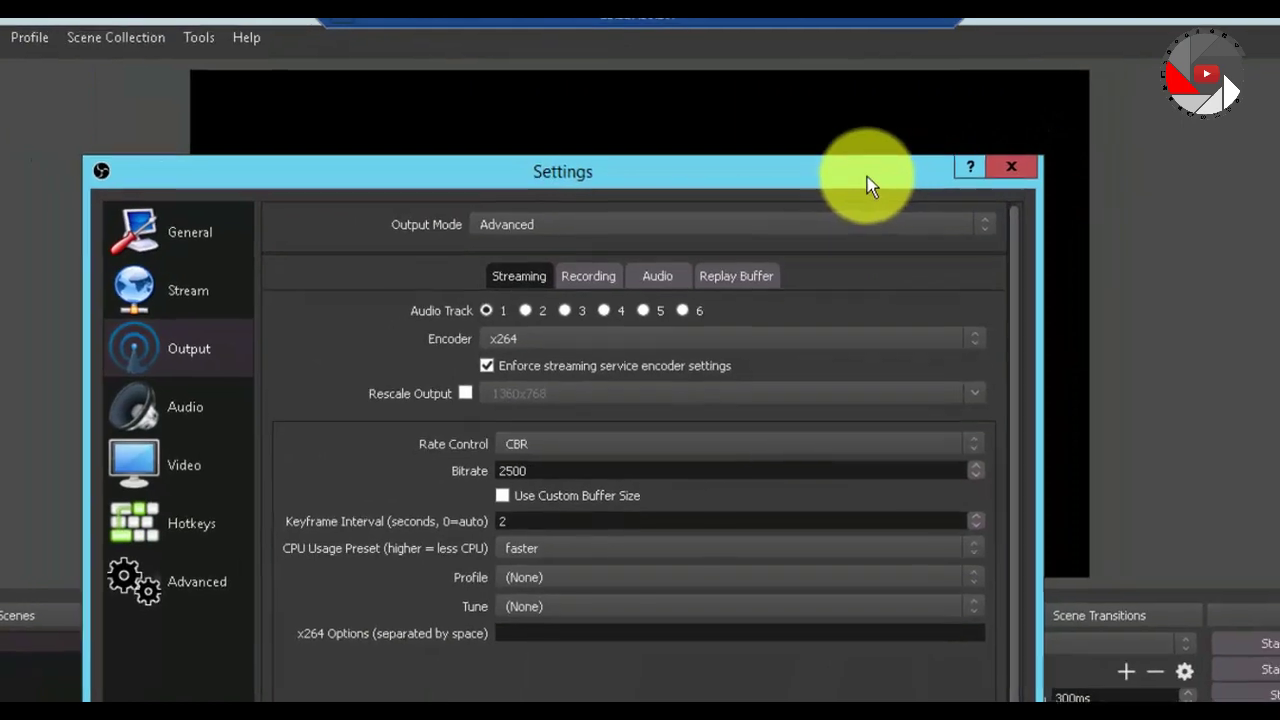
pyautogui.moveTo(899, 168); pyautogui.dragTo(891, 63)
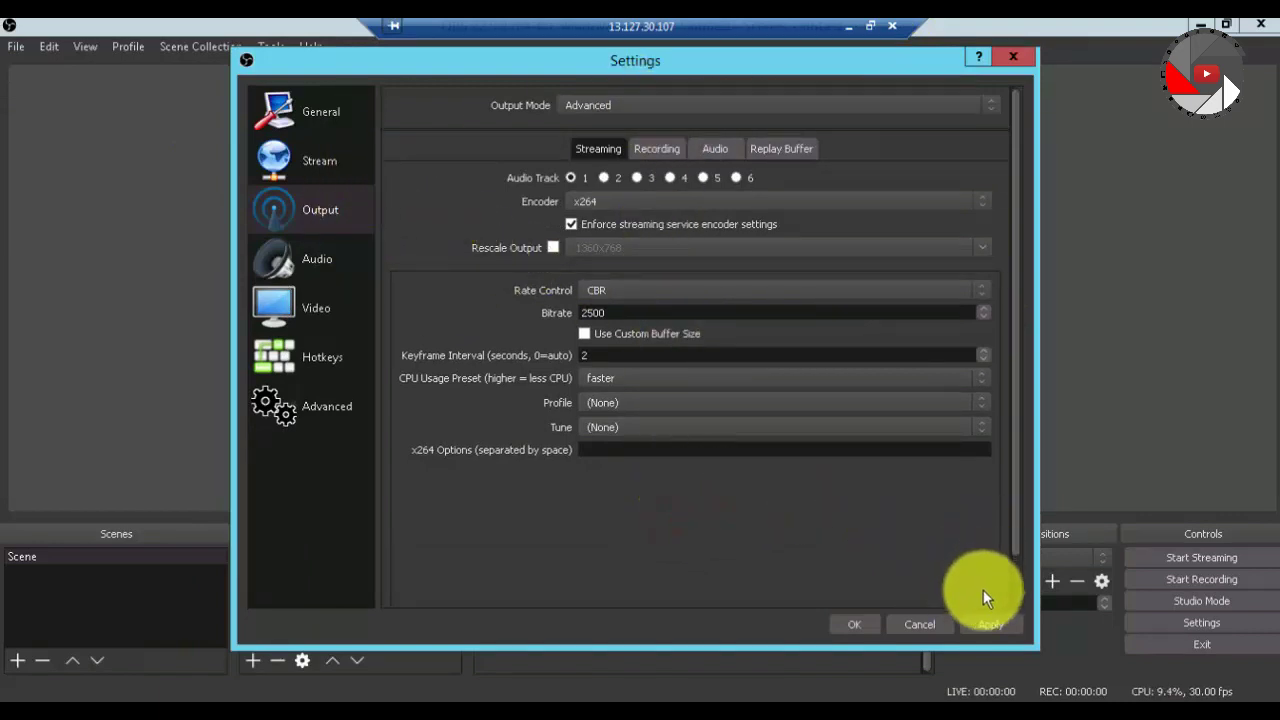
pyautogui.click(866, 623)
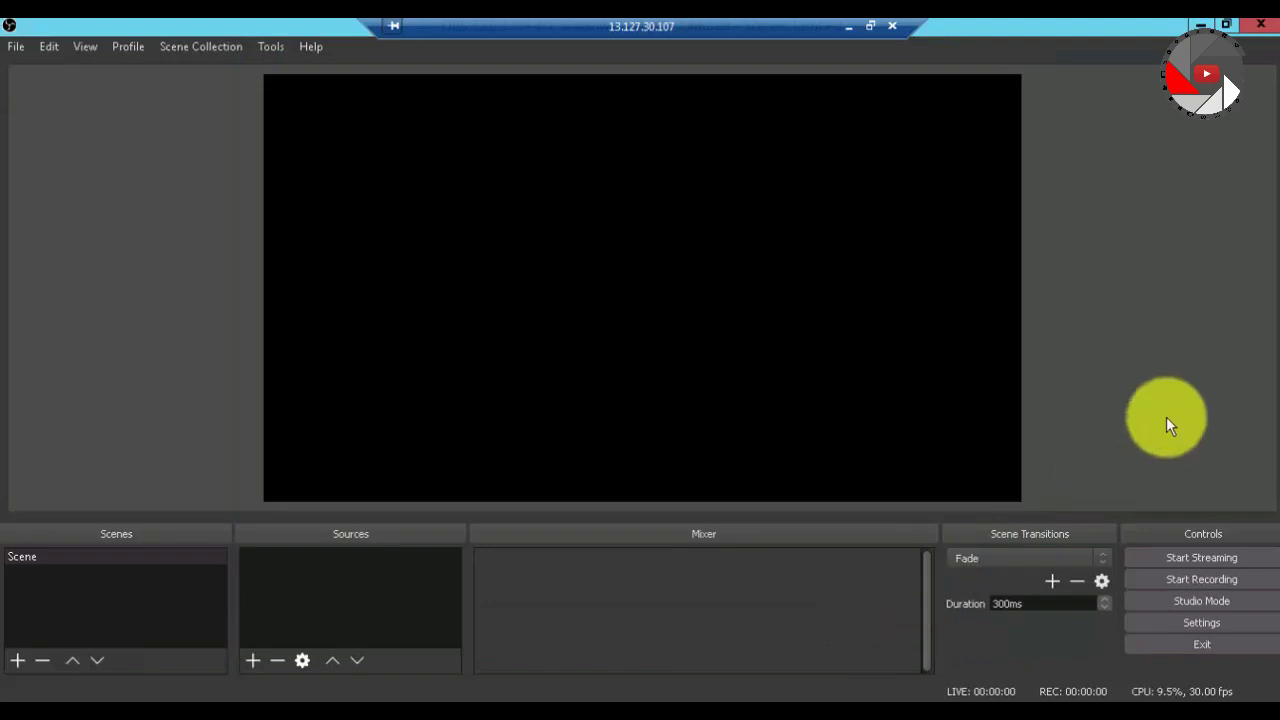